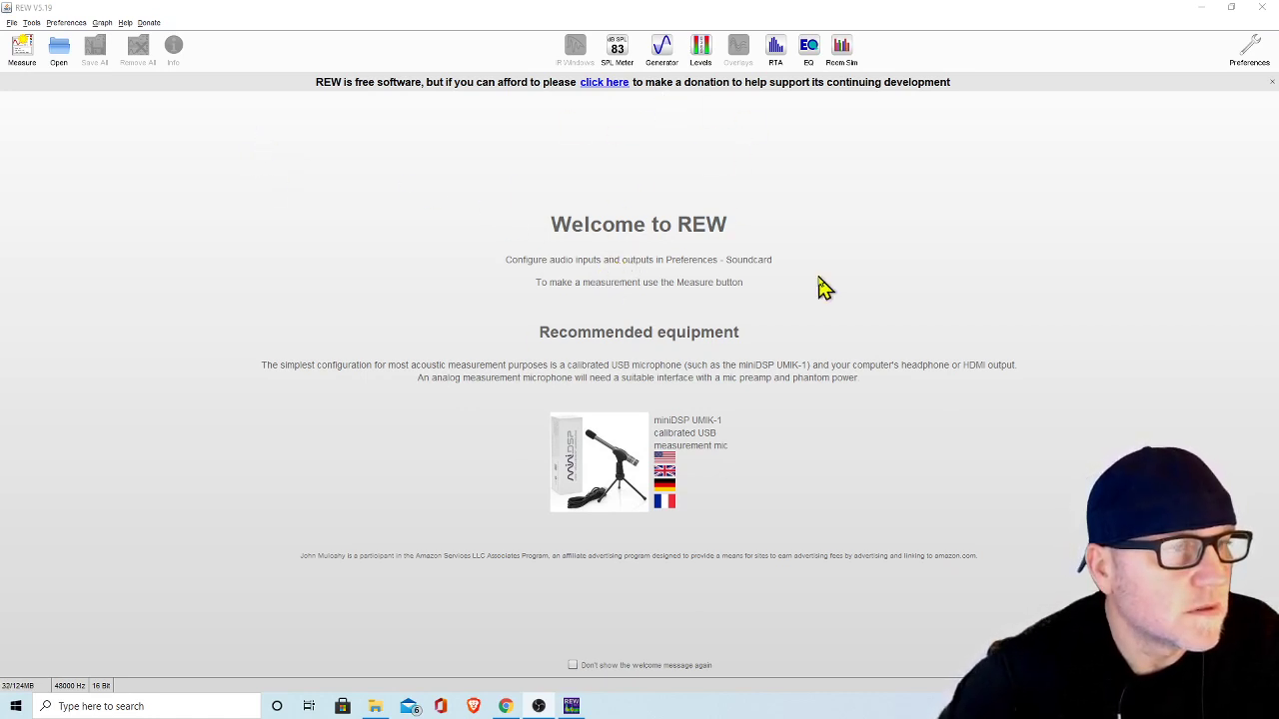
Open REW's Preferences dialog with the wrench button on the toolbar.
click(1248, 55)
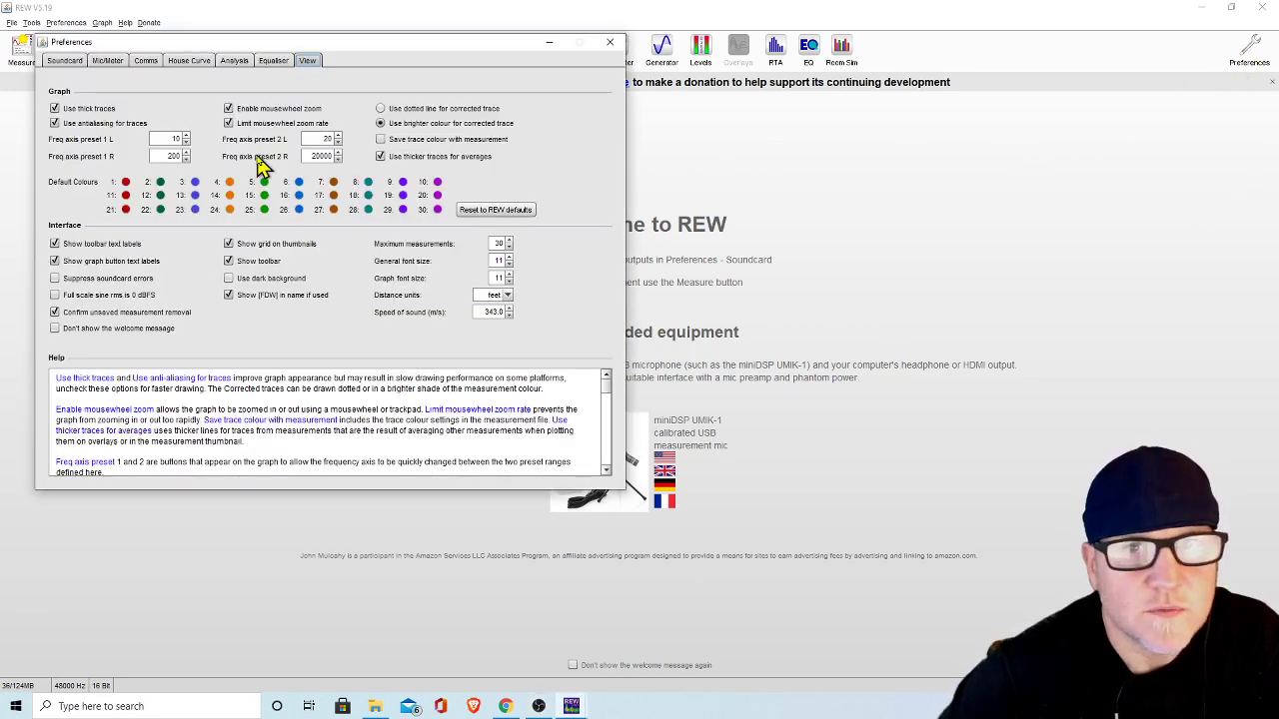
On the House Curve tab, load Harman 10dB RMS corrected.txt from Documents.
click(192, 66)
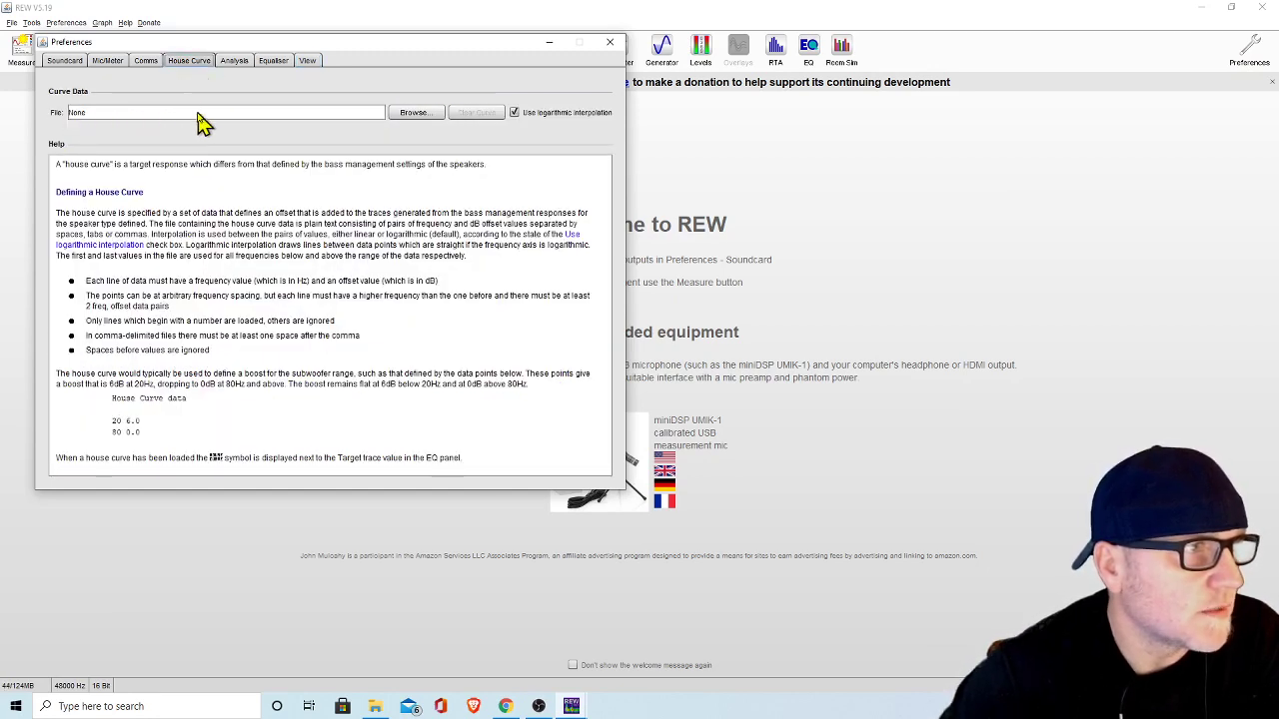
click(413, 115)
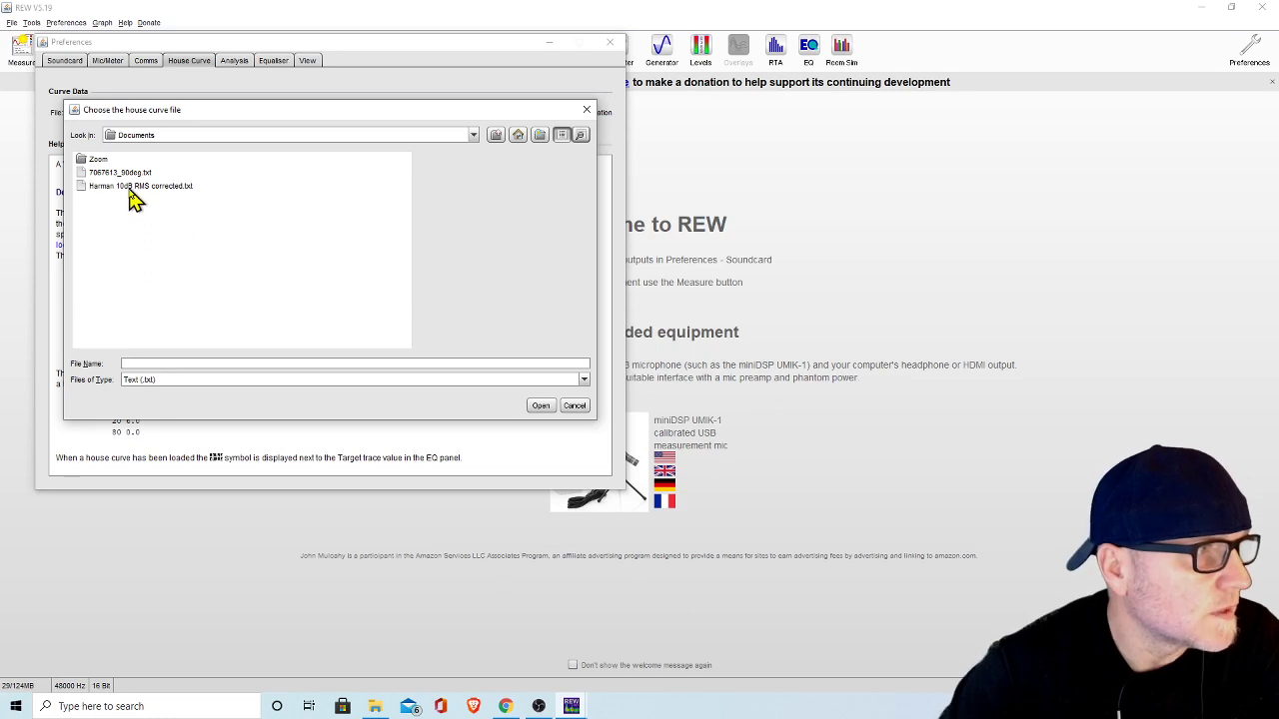
double_click(130, 187)
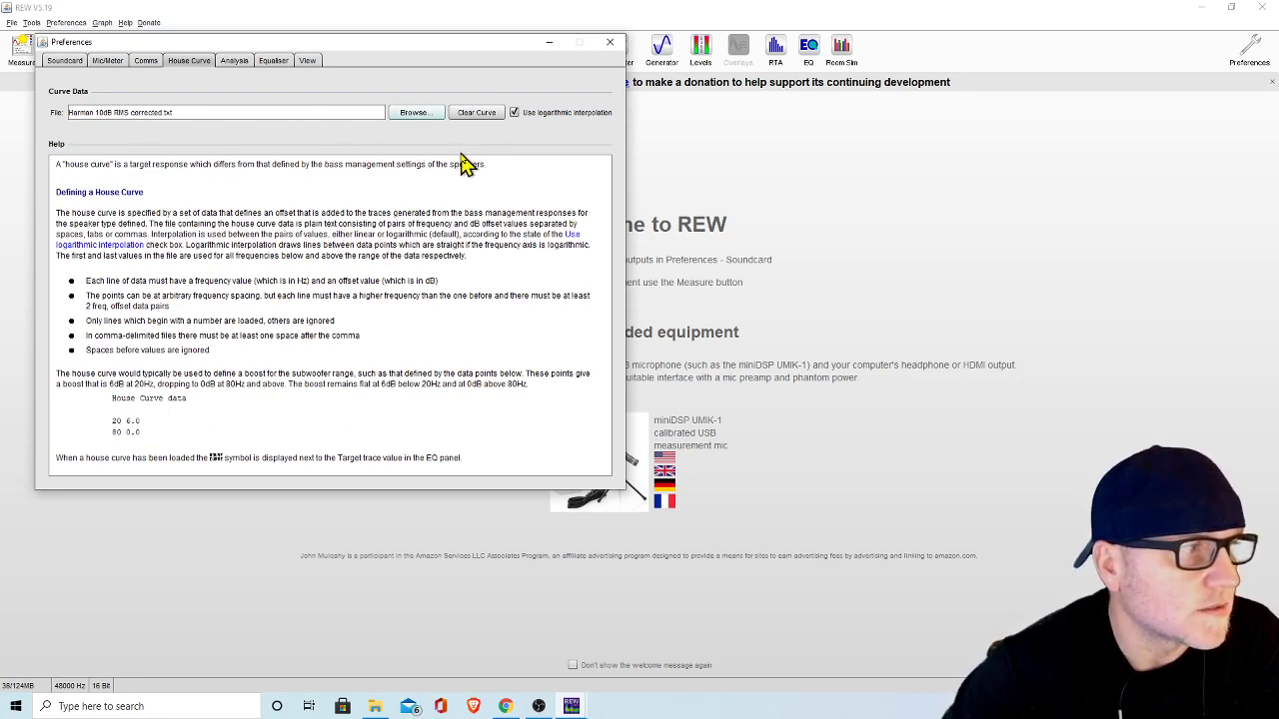
Close Preferences, set the RTA mode to RTA 1/48 octave, then close the RTA window.
click(614, 52)
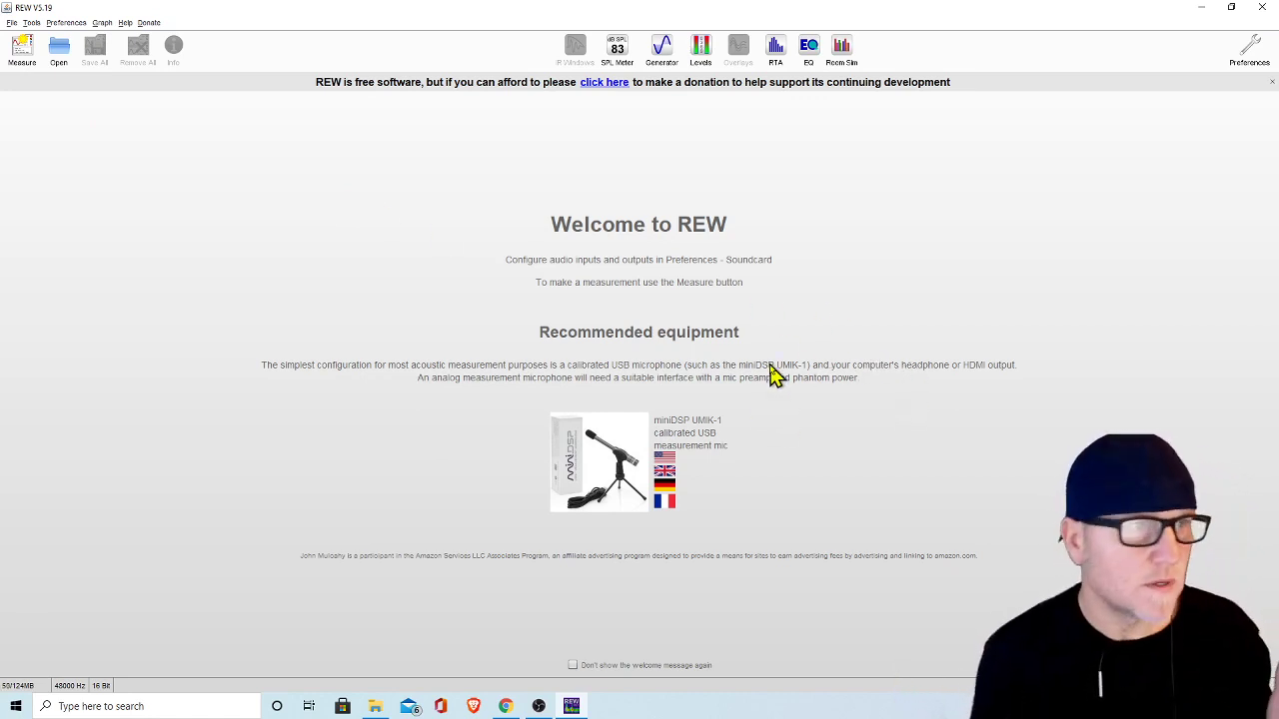
click(776, 52)
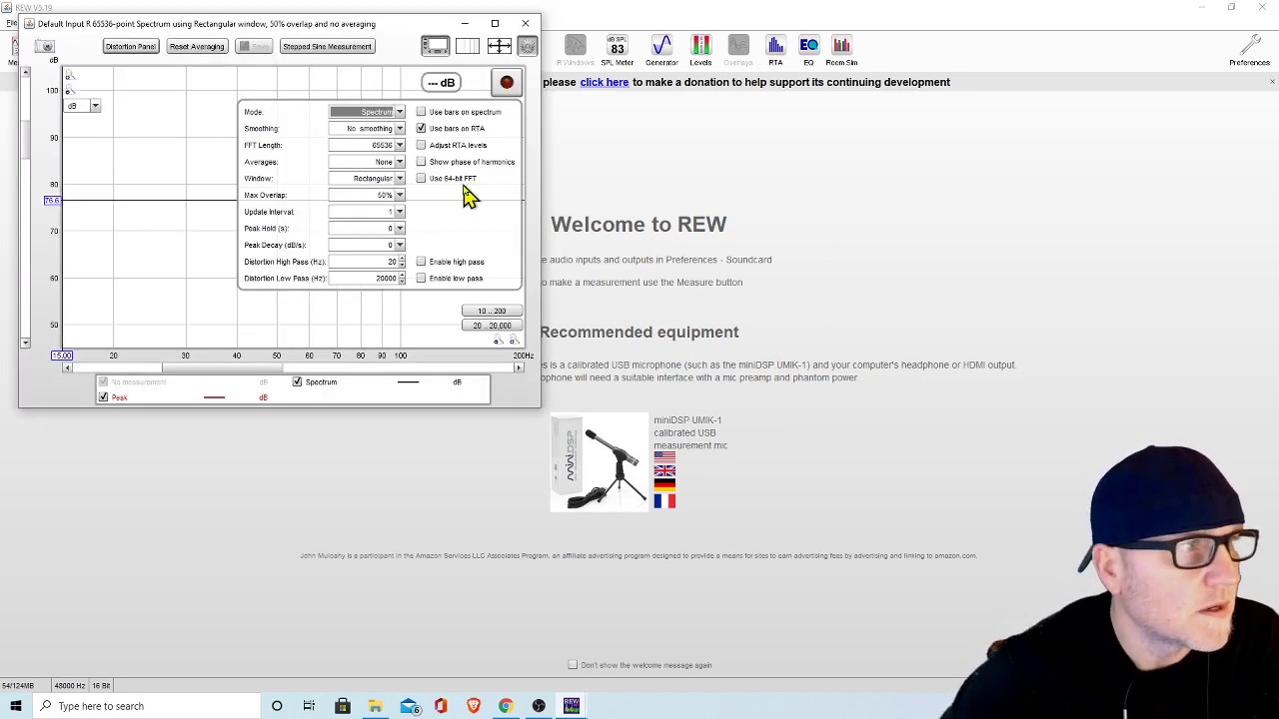
click(526, 46)
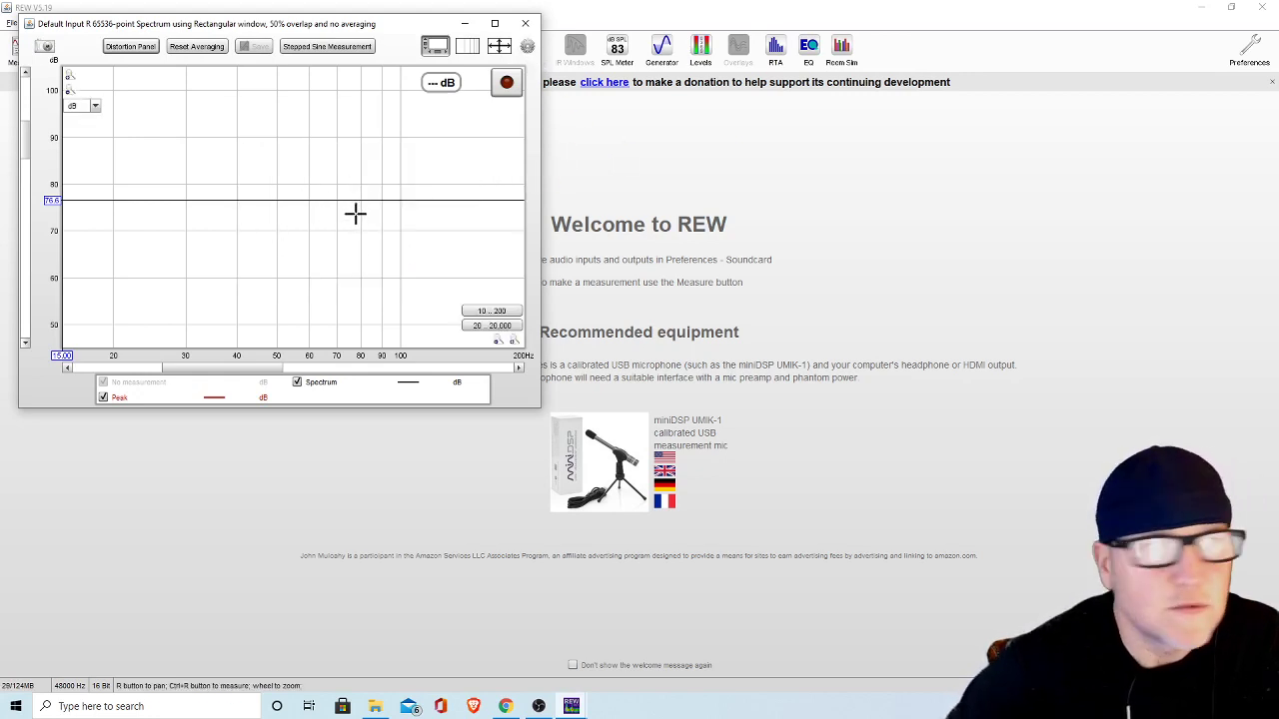
click(527, 47)
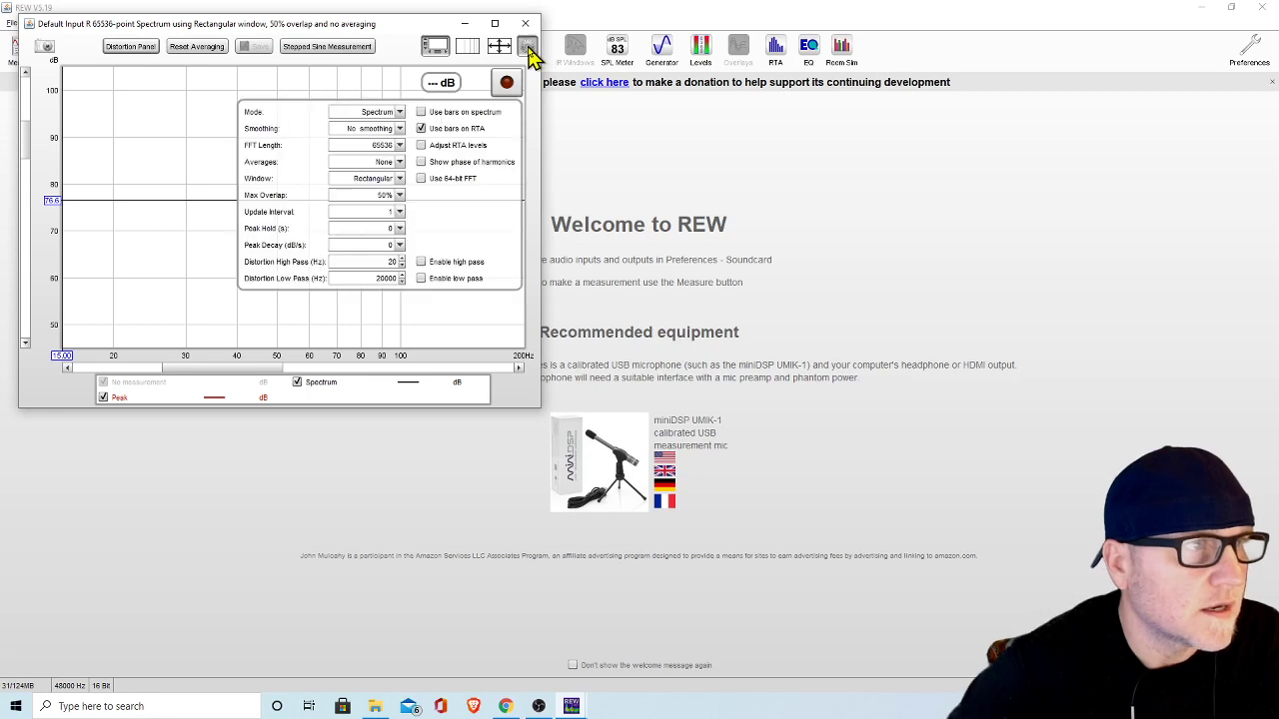
click(398, 111)
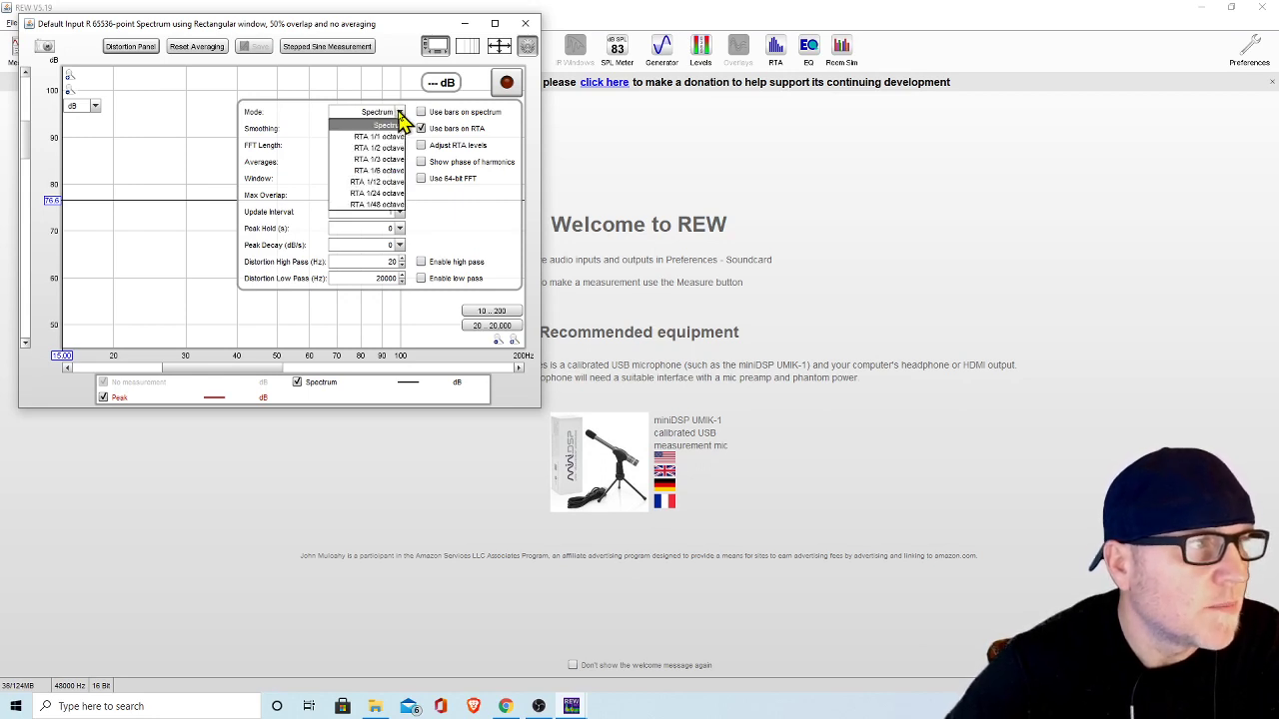
click(372, 205)
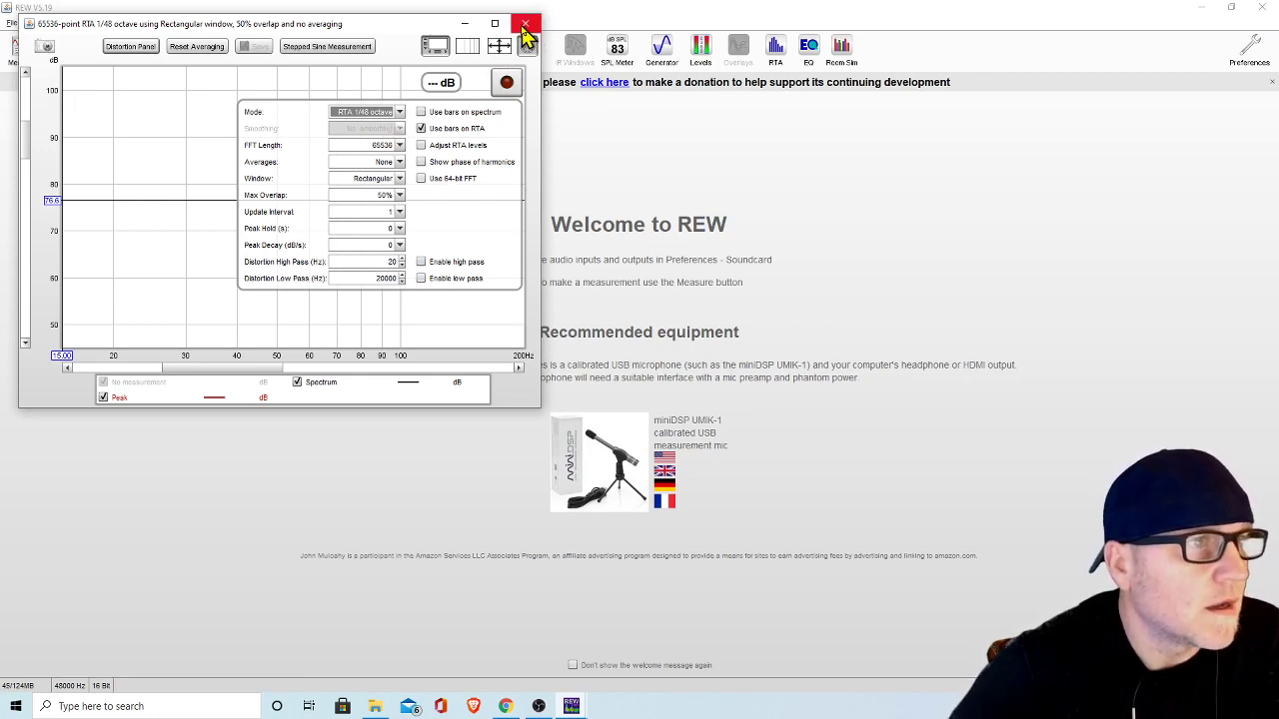
click(523, 25)
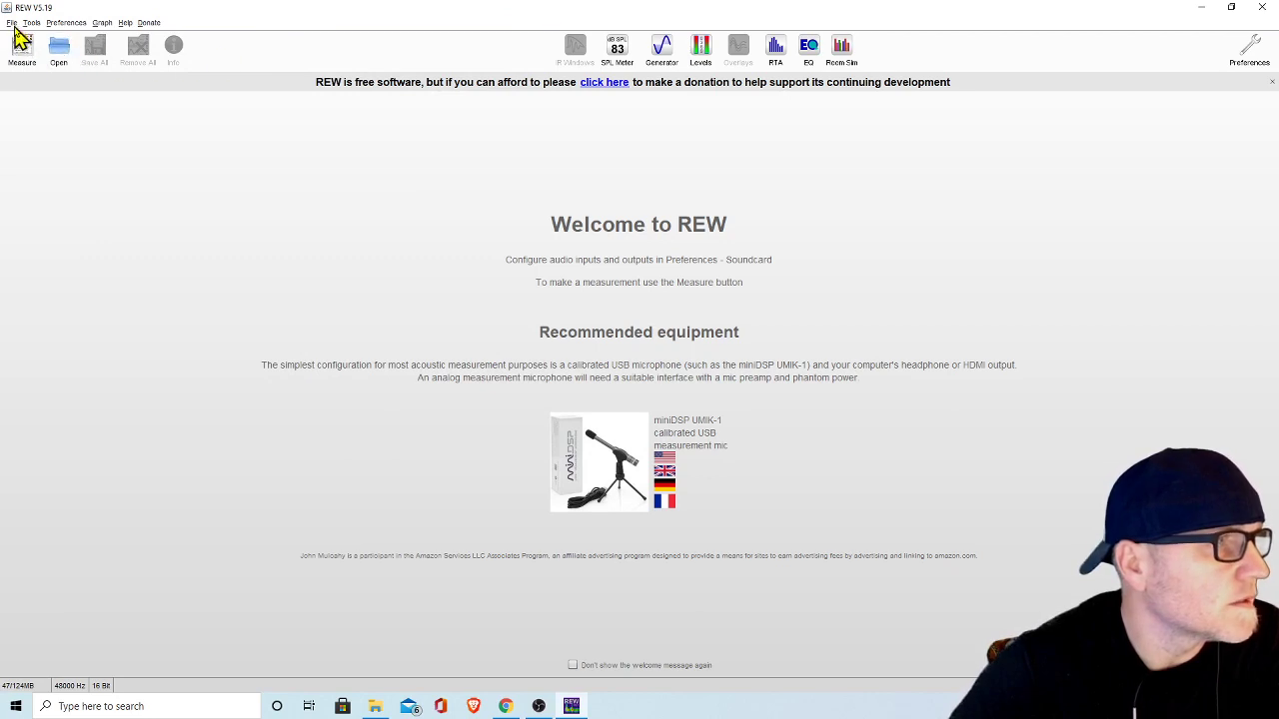
click(13, 24)
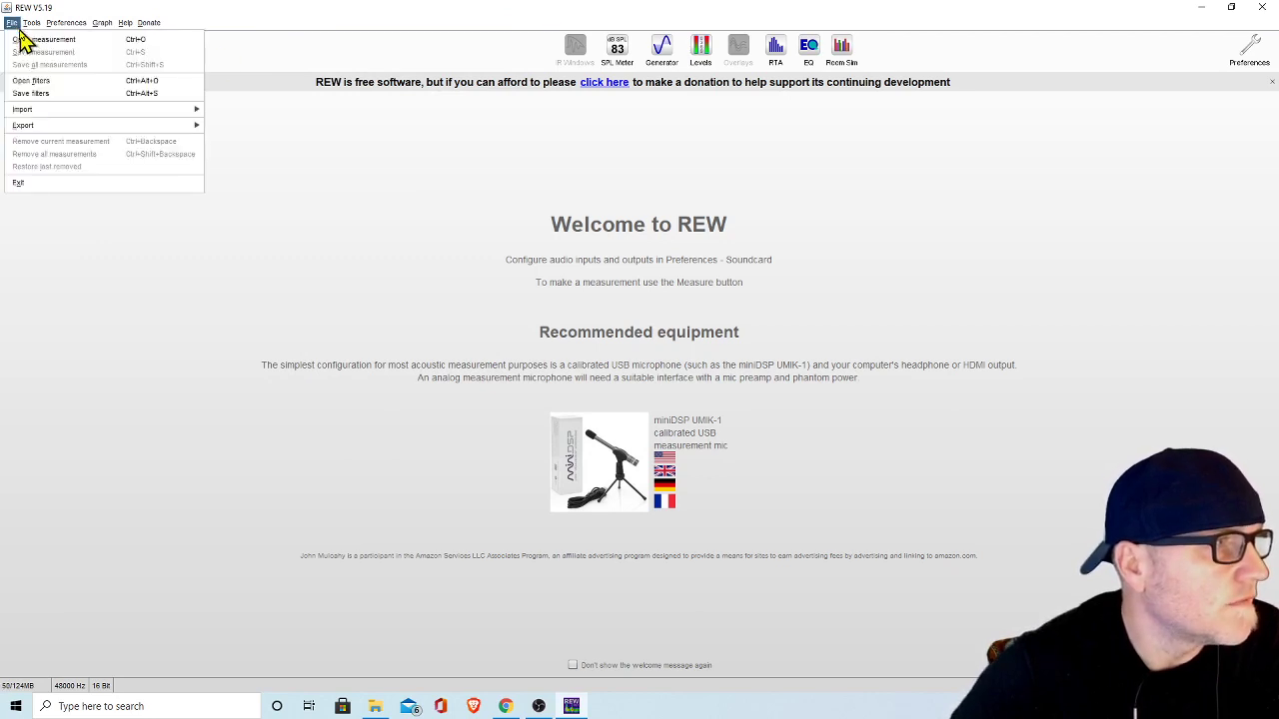
mouse_move(165, 113)
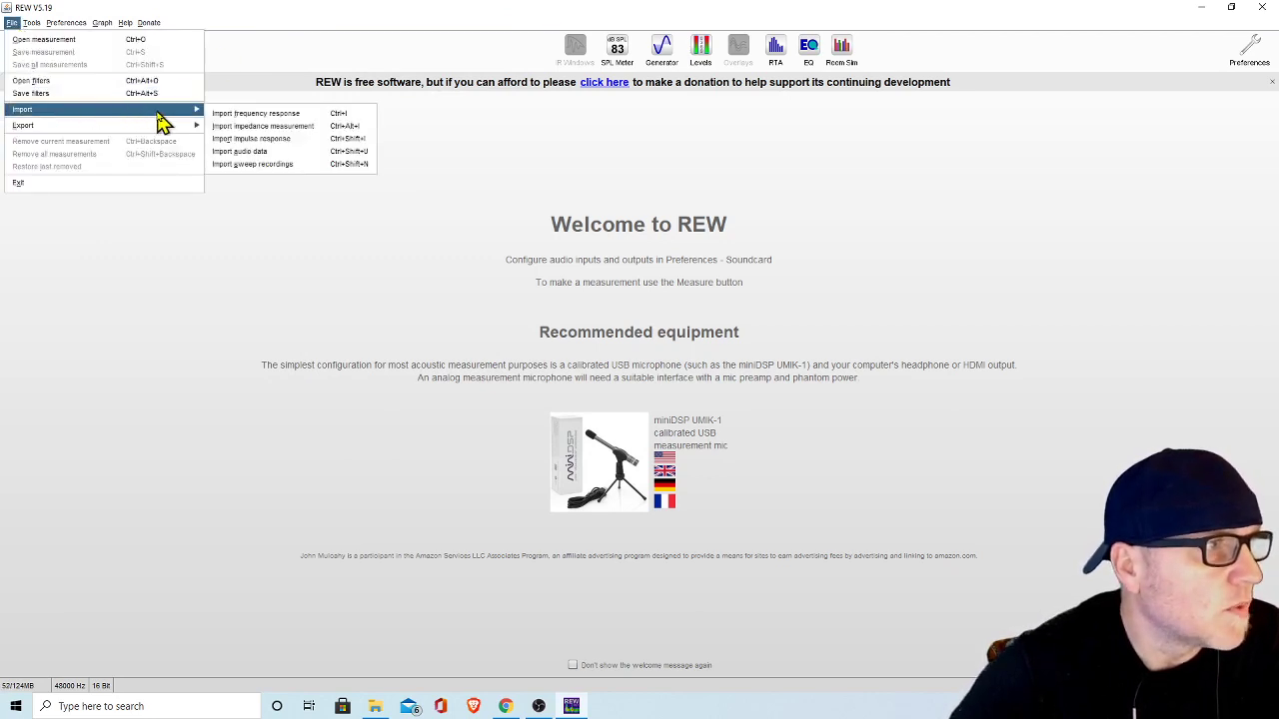
click(272, 127)
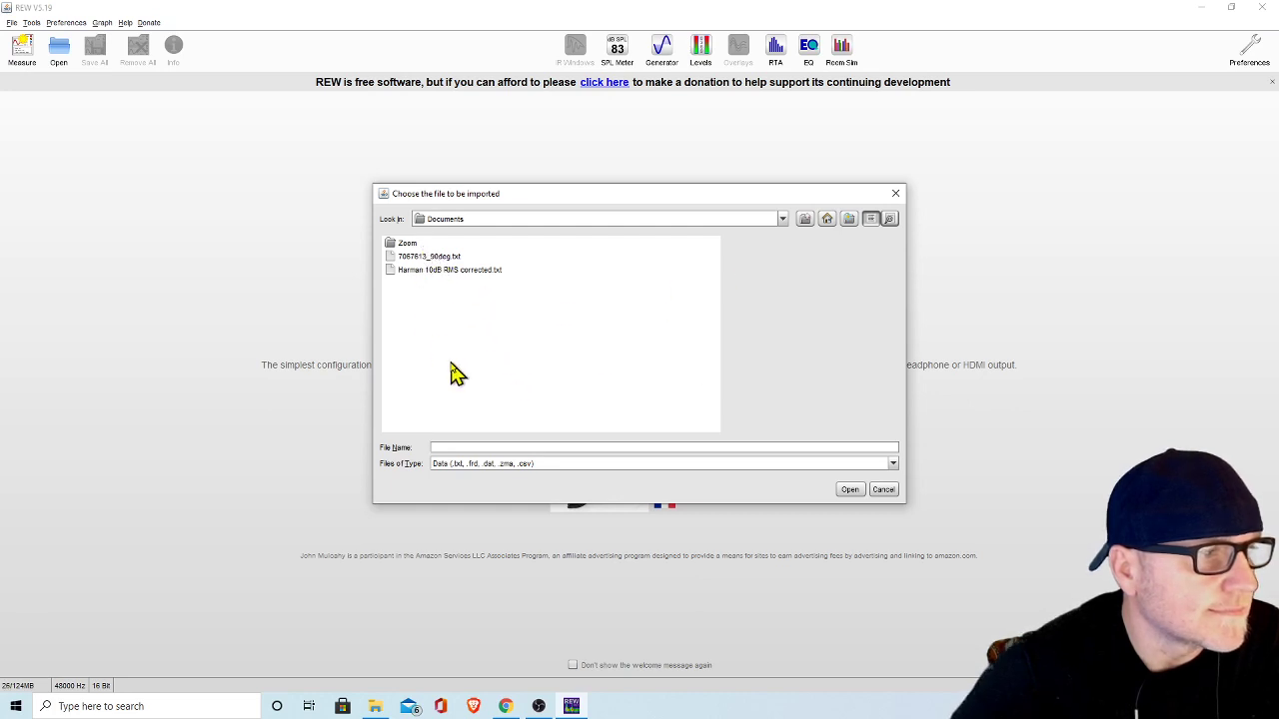
click(885, 491)
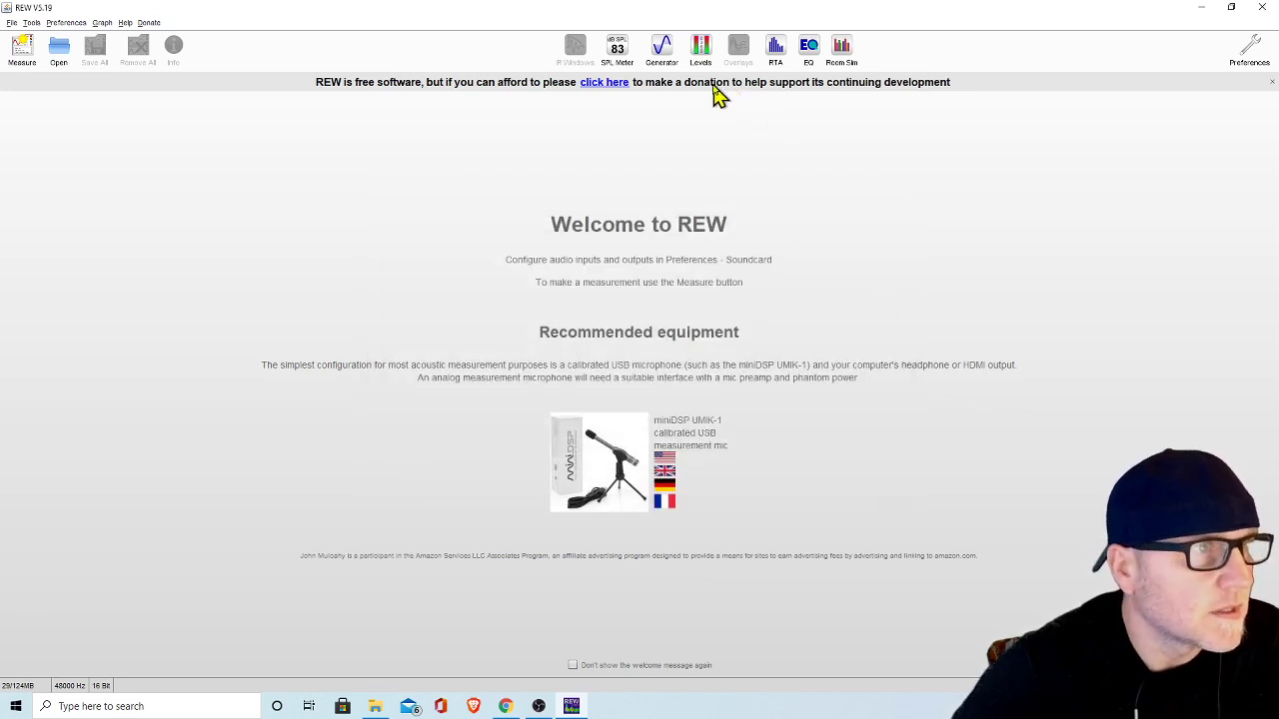
click(11, 22)
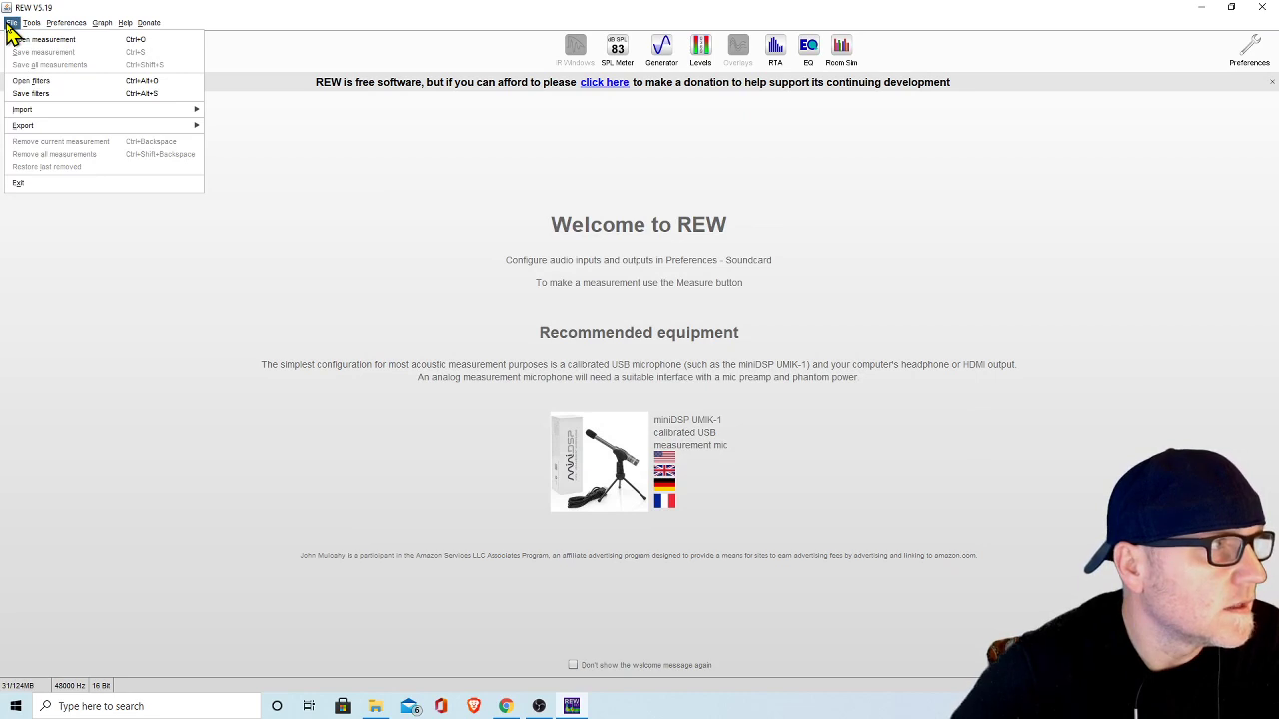
mouse_move(165, 110)
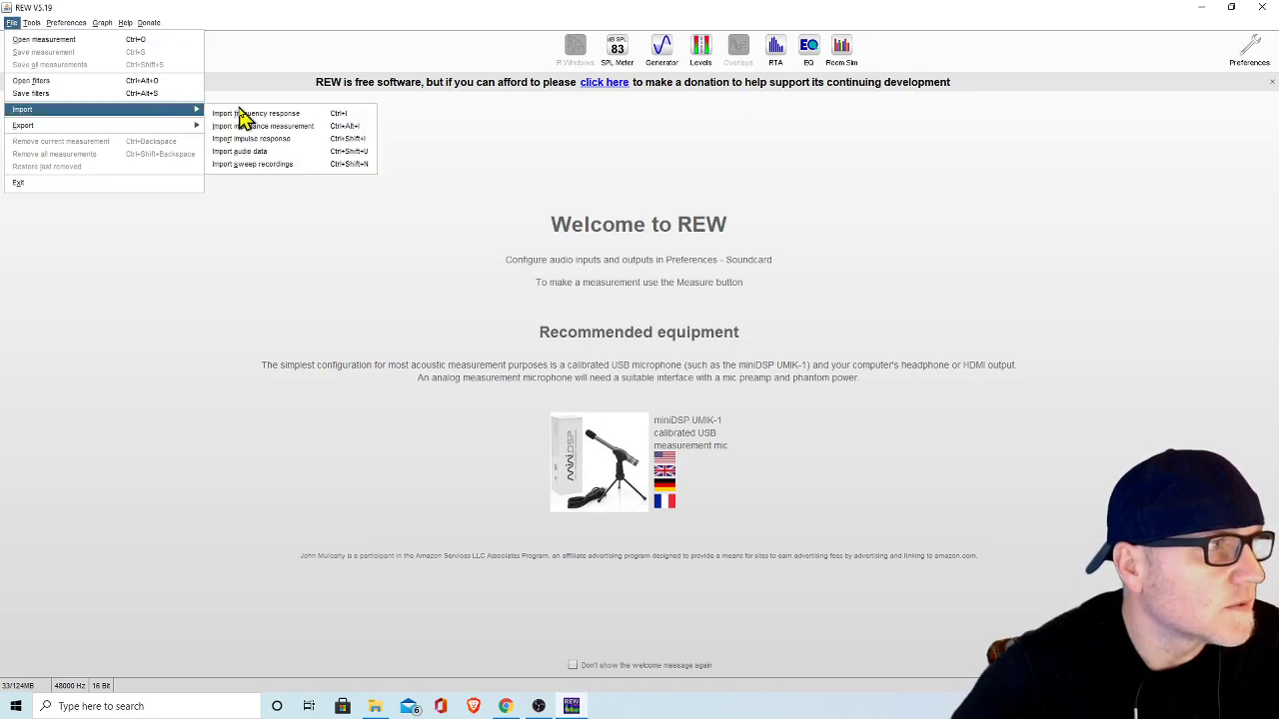
click(101, 25)
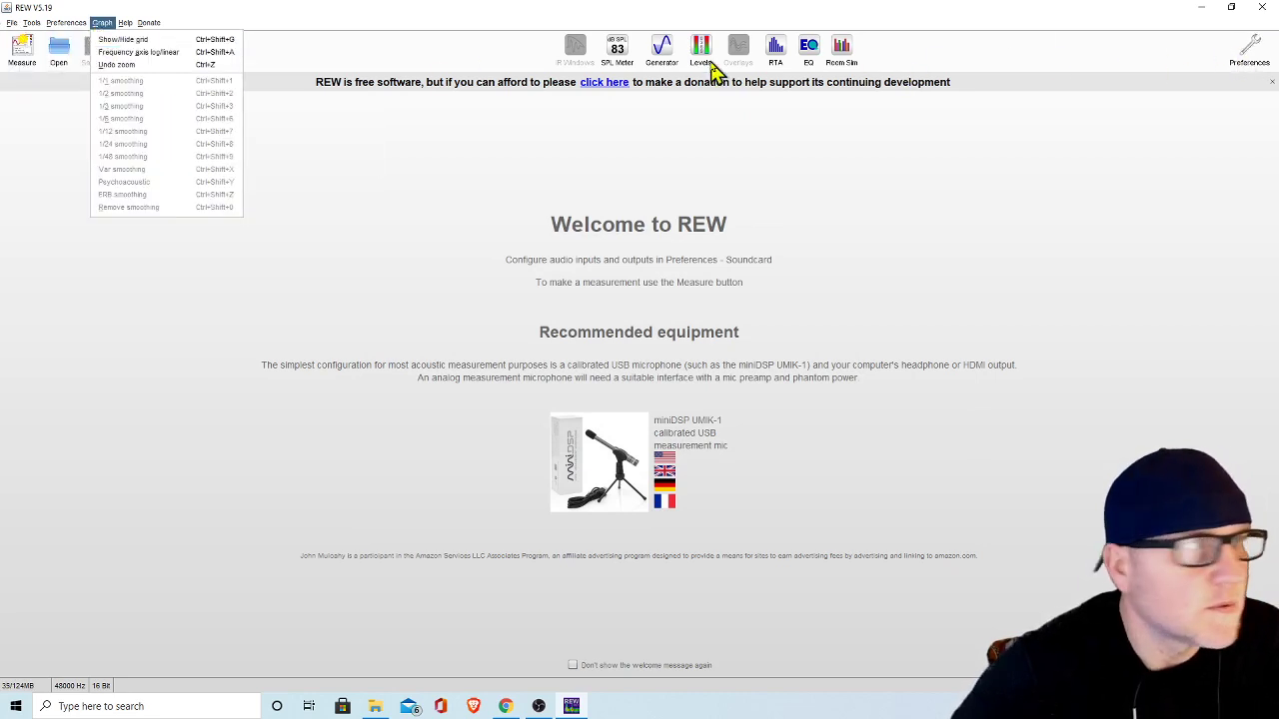
click(1249, 48)
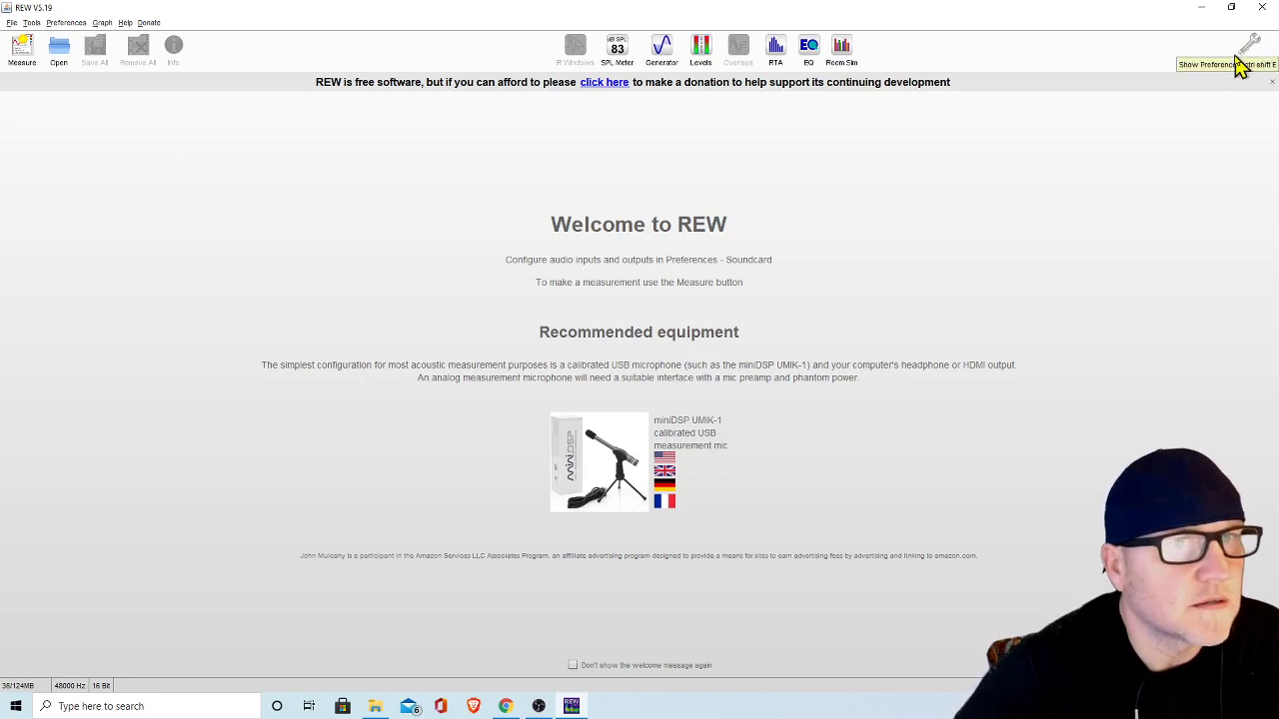
Reopen Preferences on the Mic/Meter tab and browse for a calibration file.
click(1249, 44)
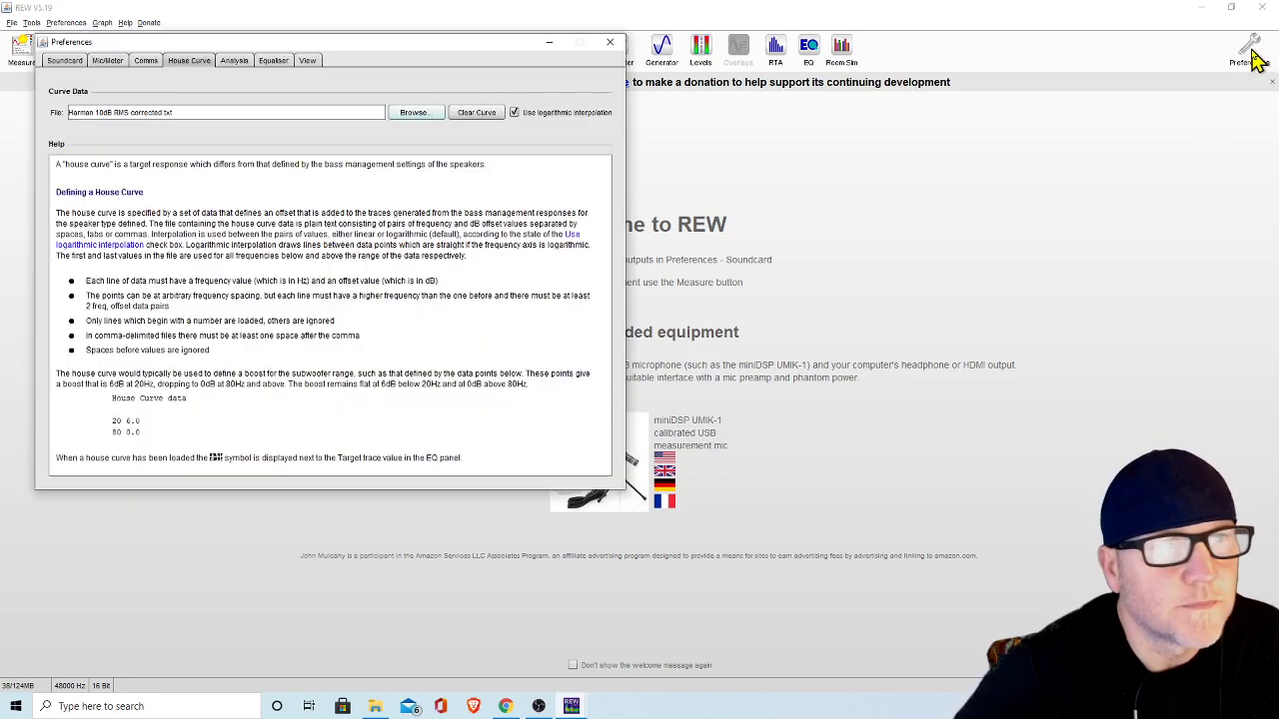
click(107, 62)
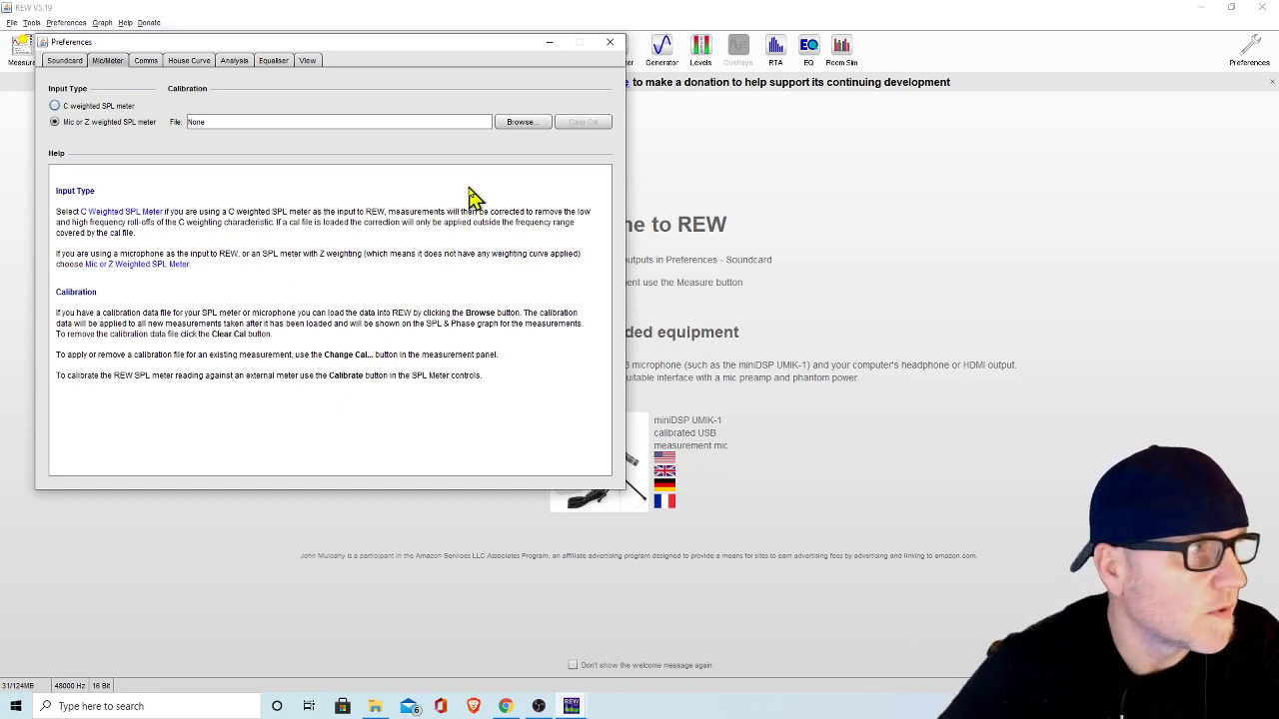
click(519, 122)
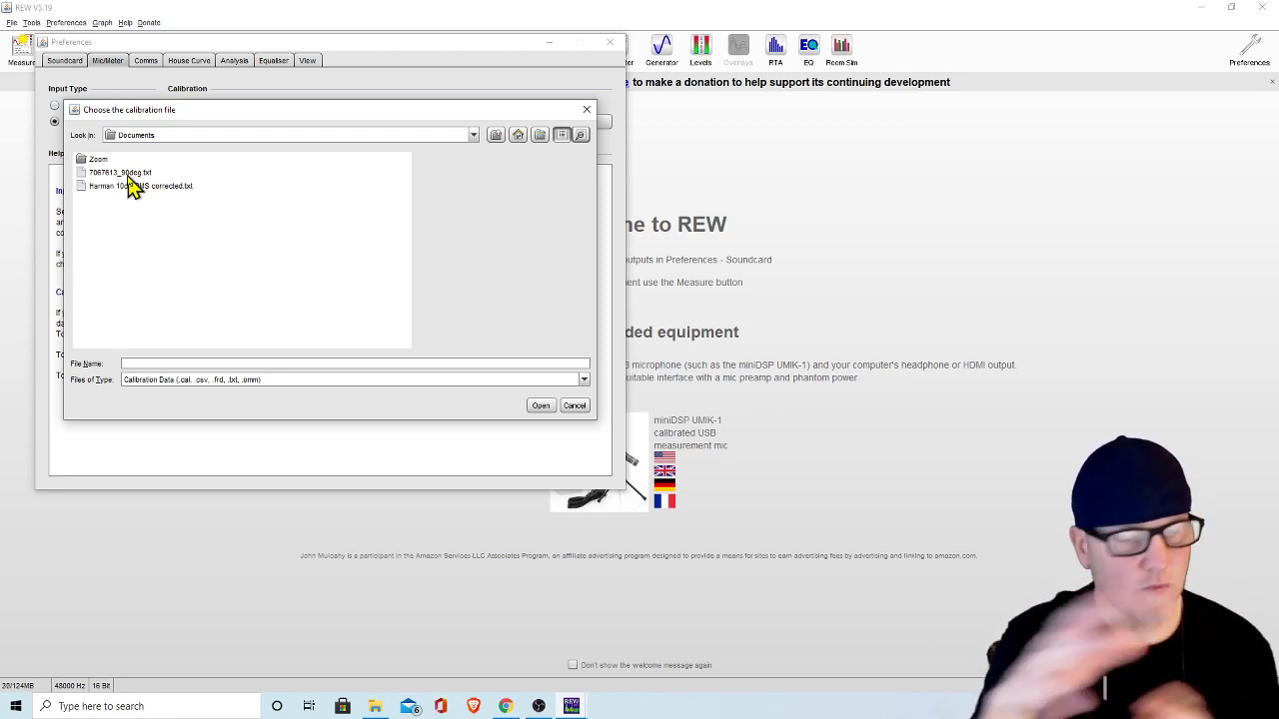
Load 7067613_90deg.txt from Documents as the mic calibration, then close Preferences.
double_click(135, 190)
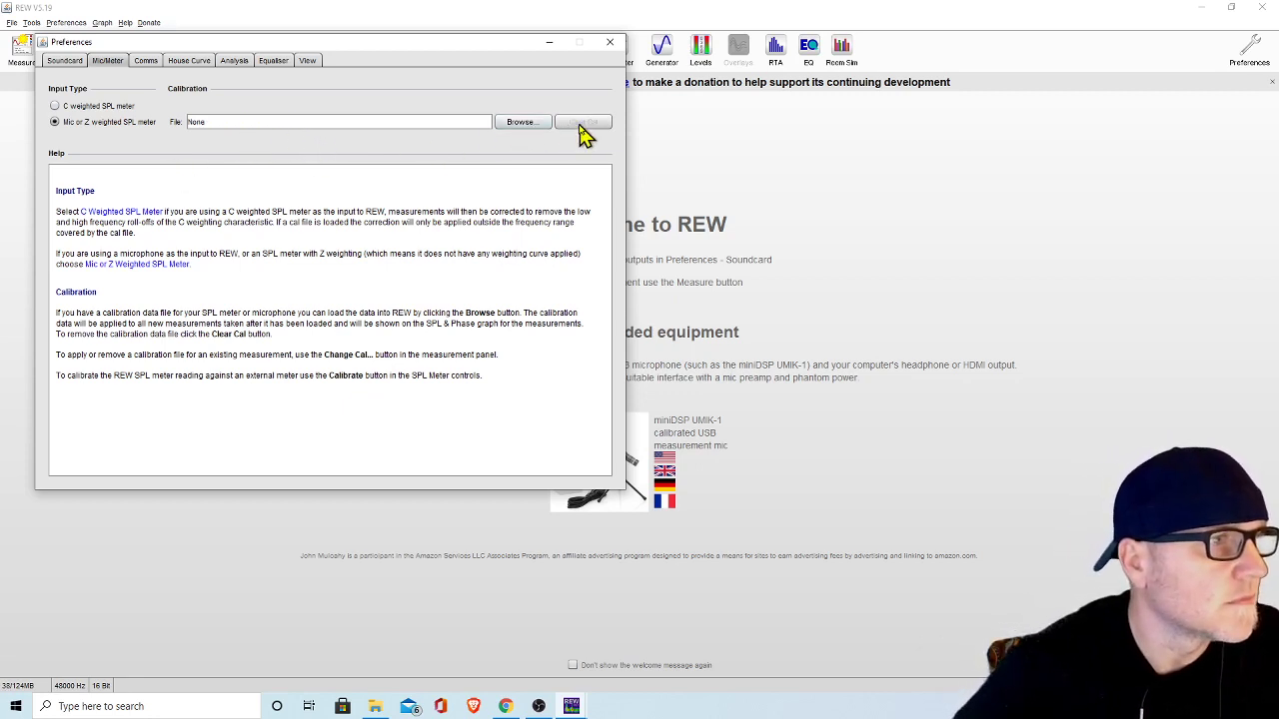
click(523, 124)
double_click(140, 176)
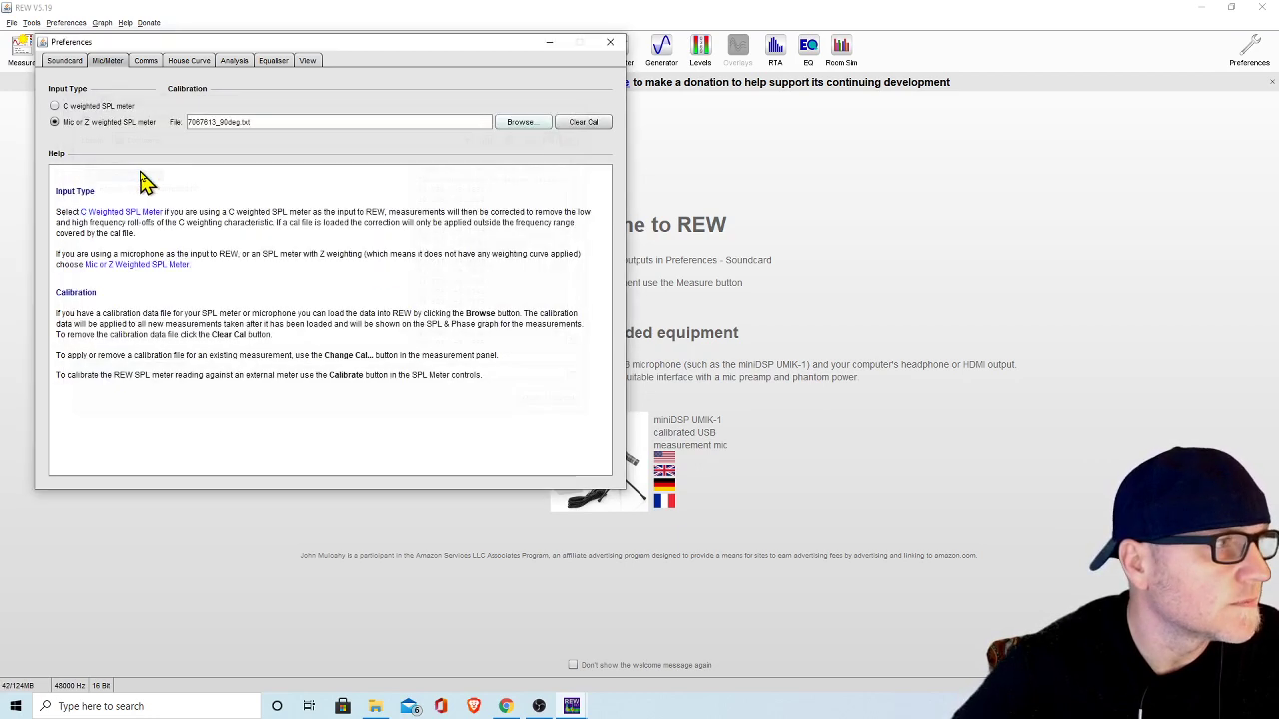
click(609, 42)
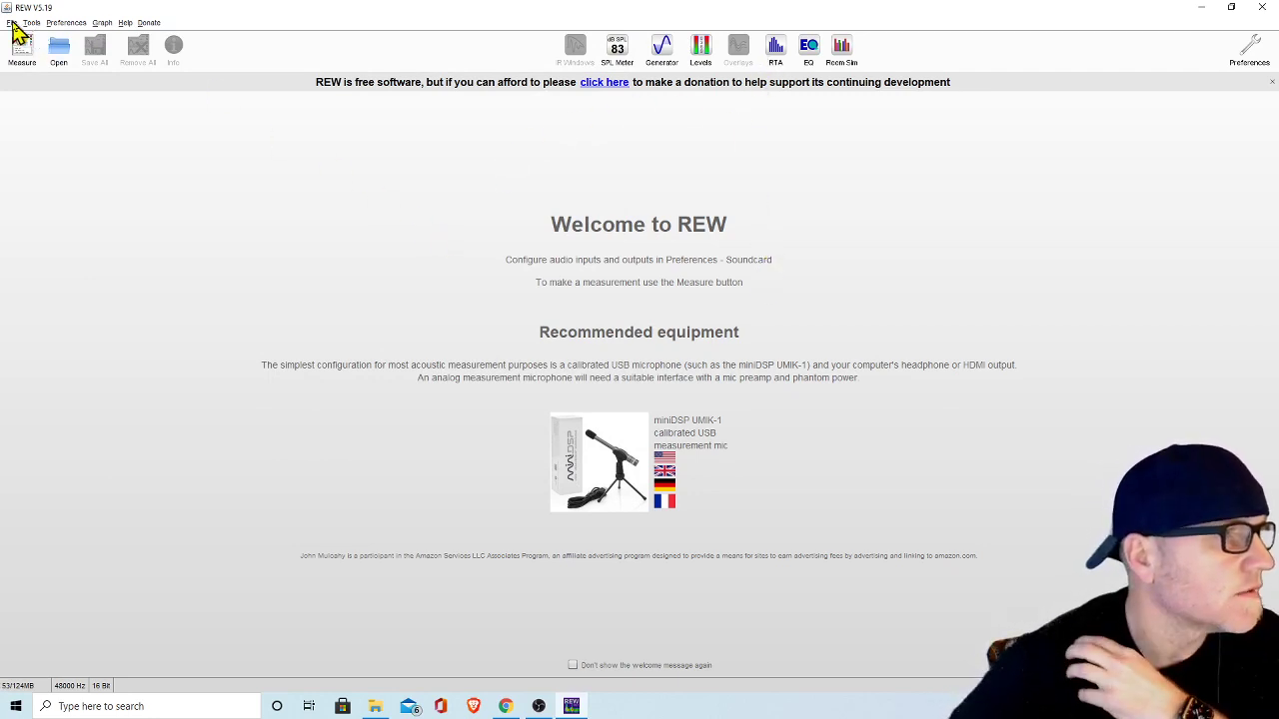
click(12, 22)
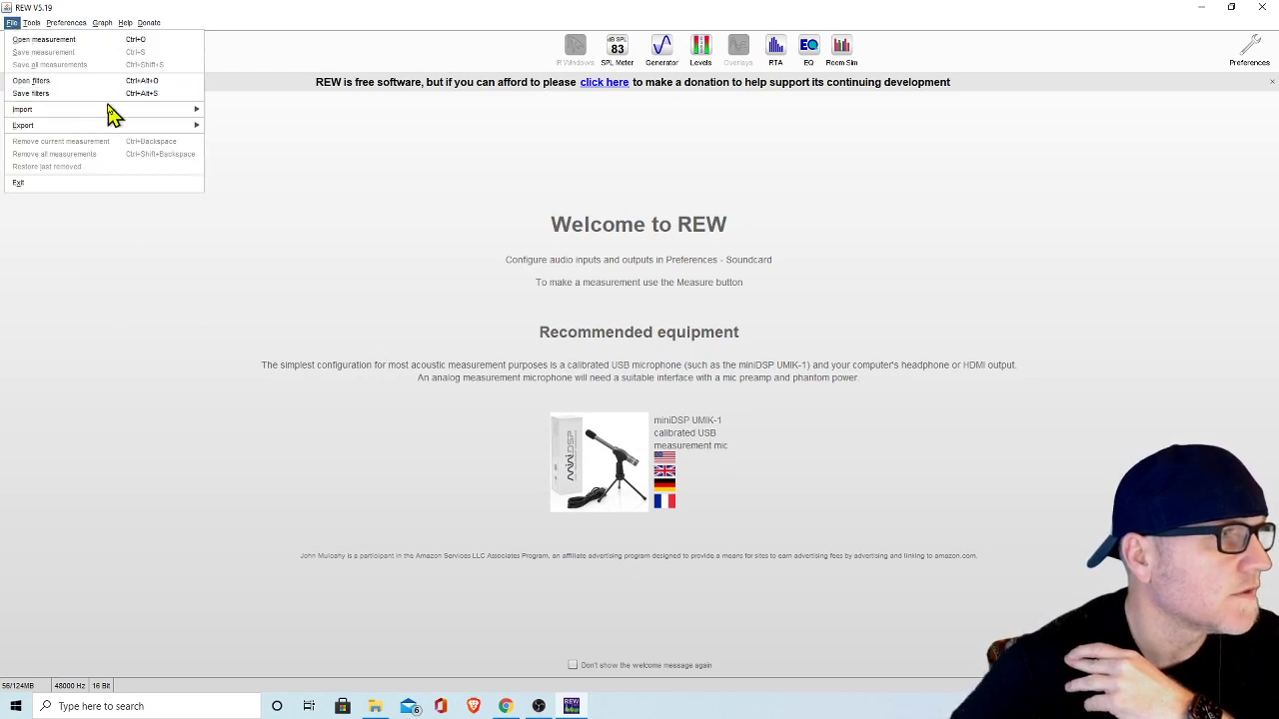
mouse_move(141, 113)
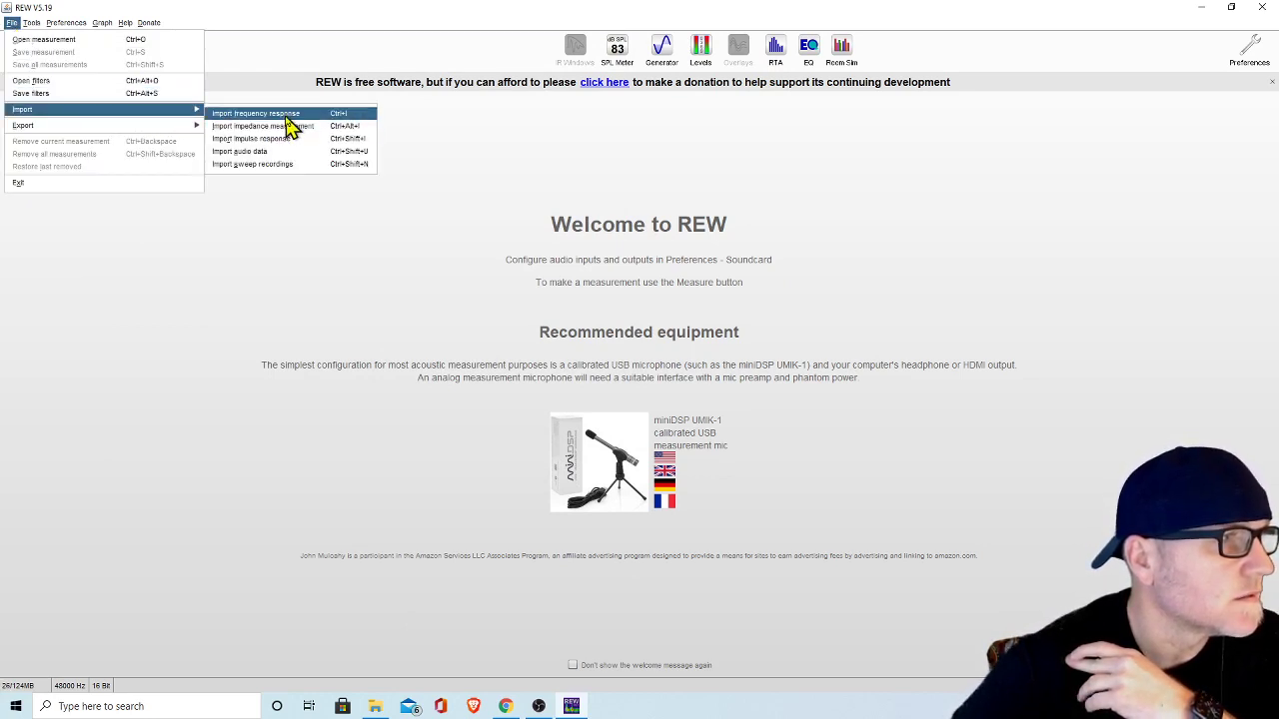
click(334, 152)
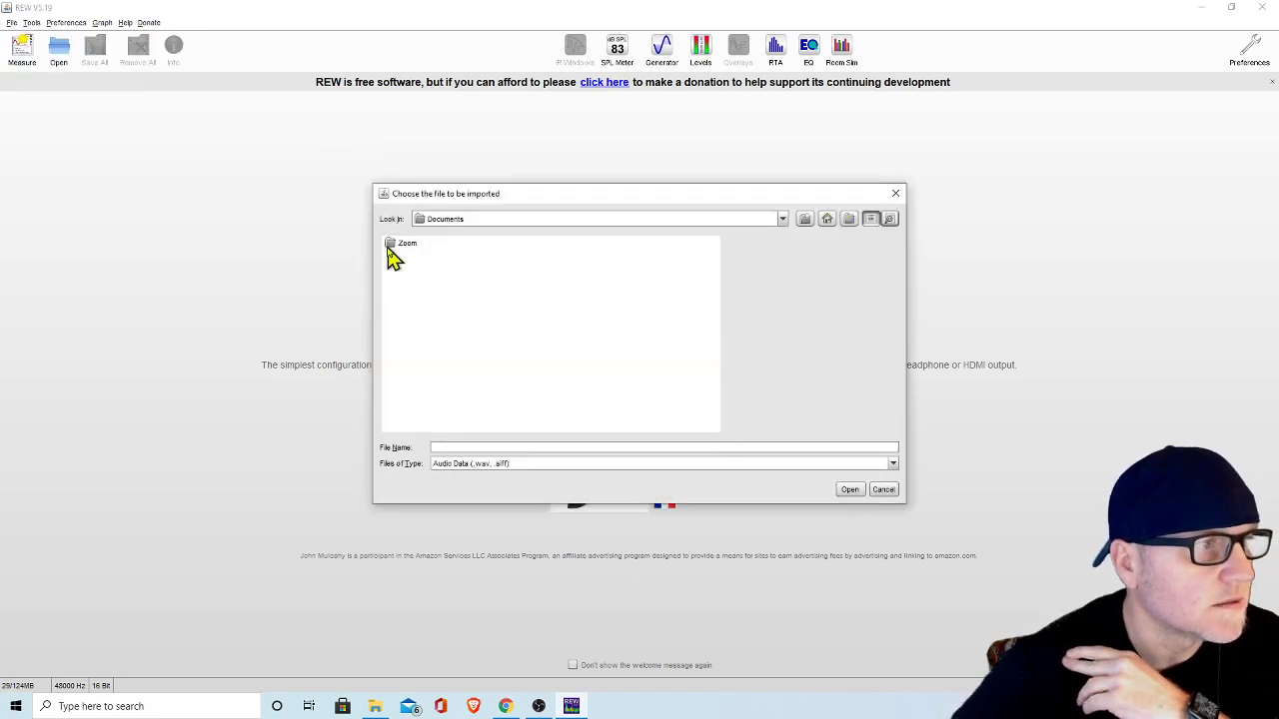
click(782, 222)
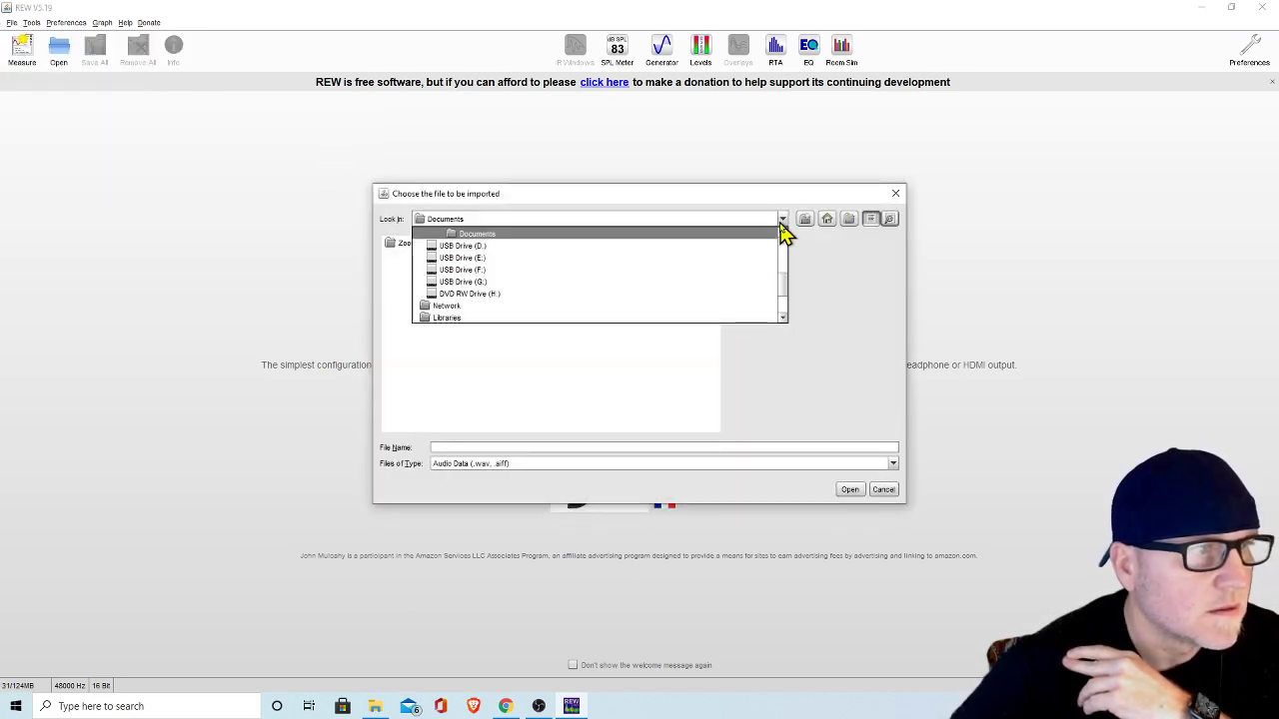
mouse_move(786, 258)
mouse_down()
mouse_move(787, 292)
mouse_move(790, 265)
mouse_up()
click(500, 311)
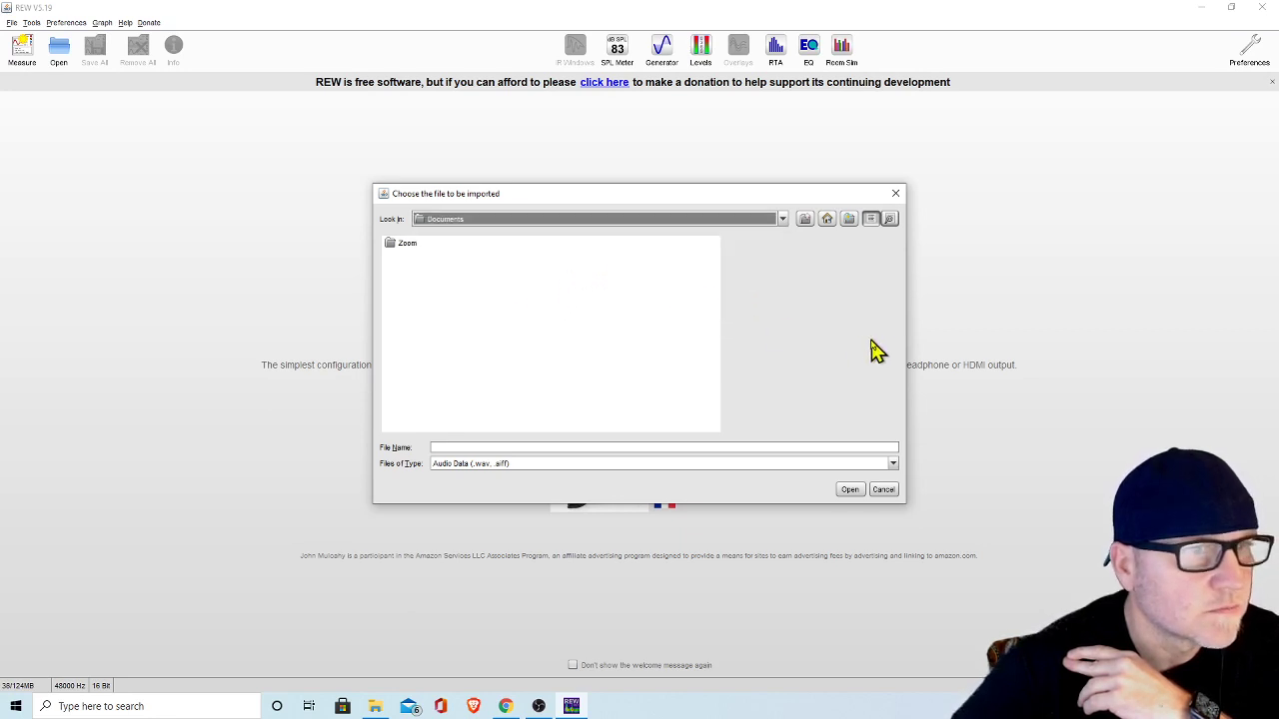
click(881, 492)
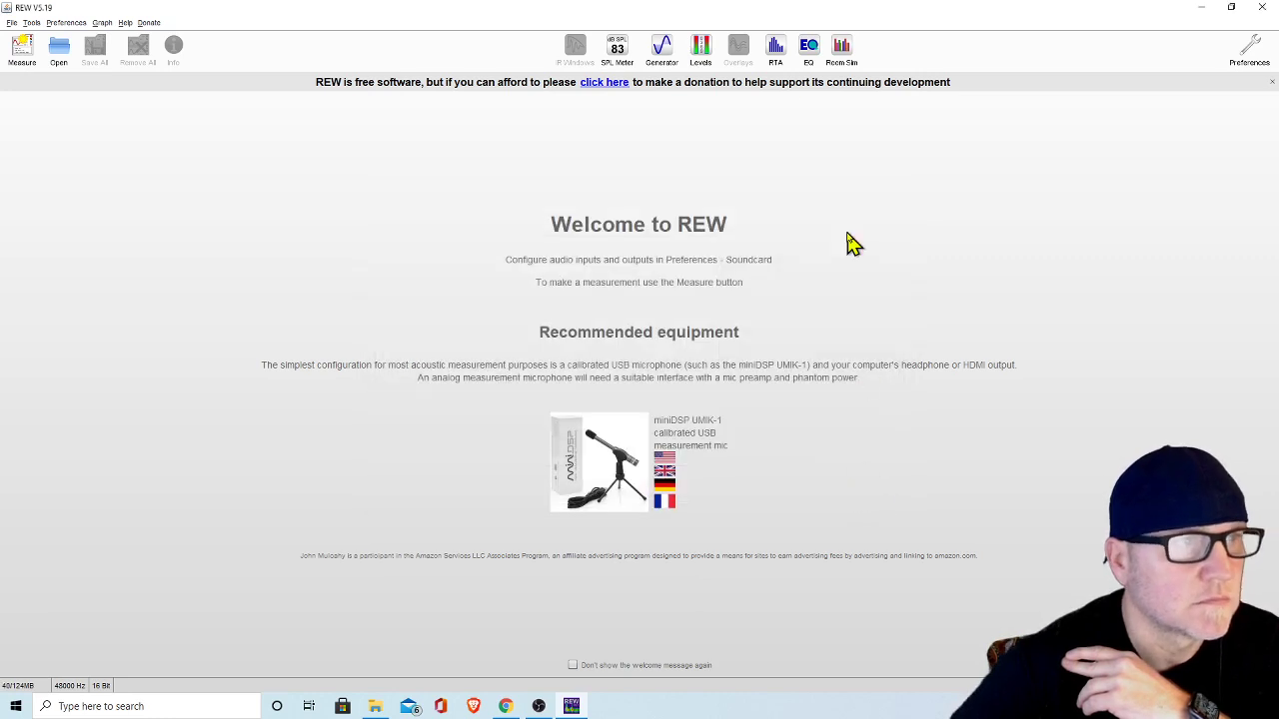
Open fiesta.mdat through File > Open measurement and zoom the SPL graph out.
click(13, 24)
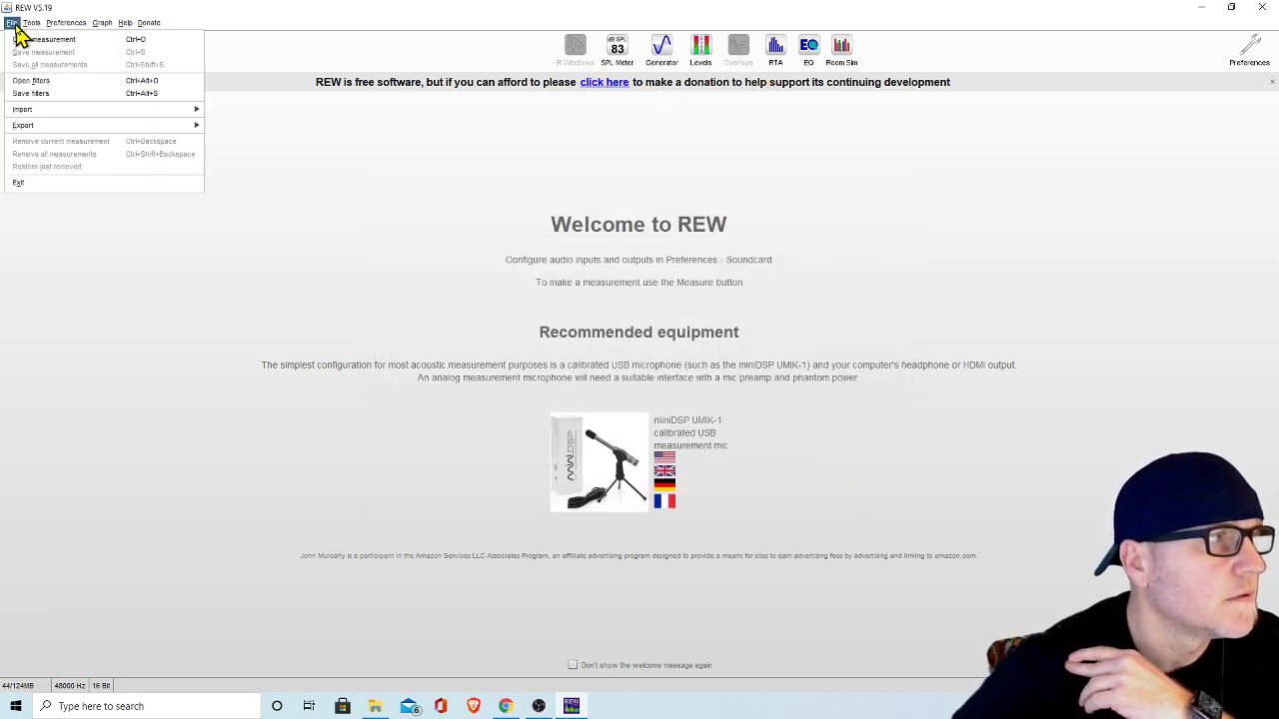
click(66, 40)
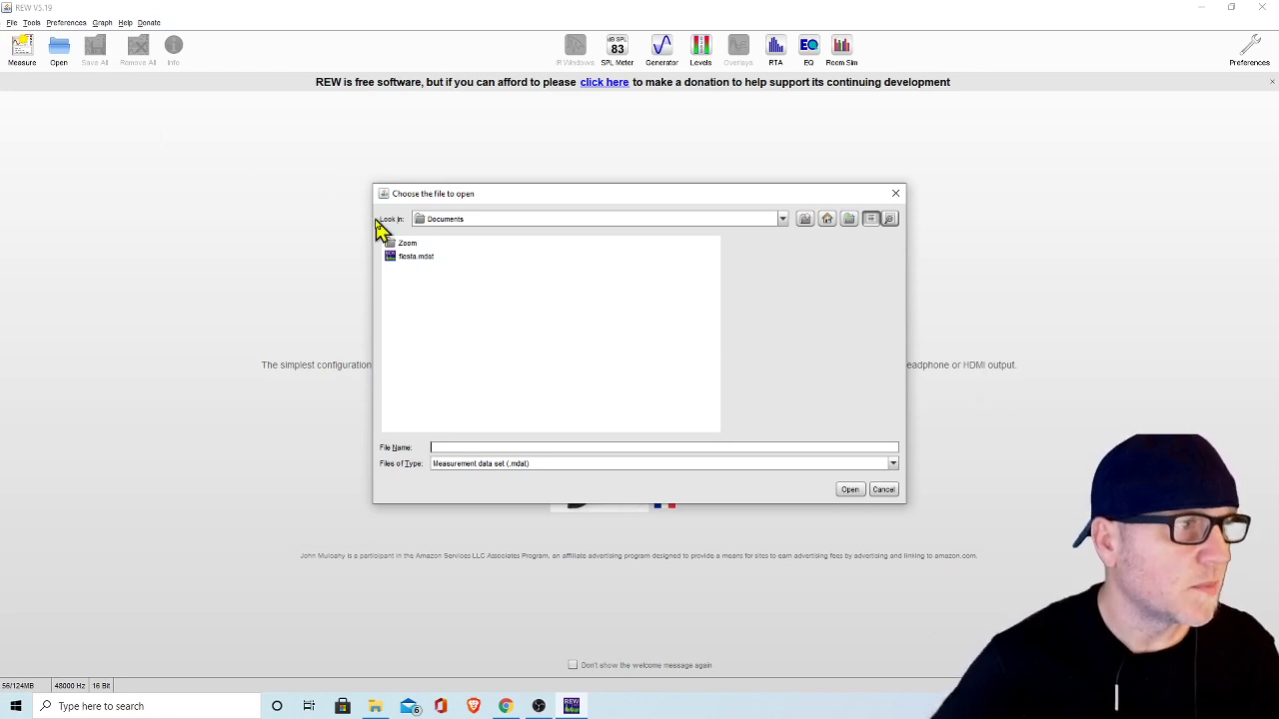
double_click(416, 257)
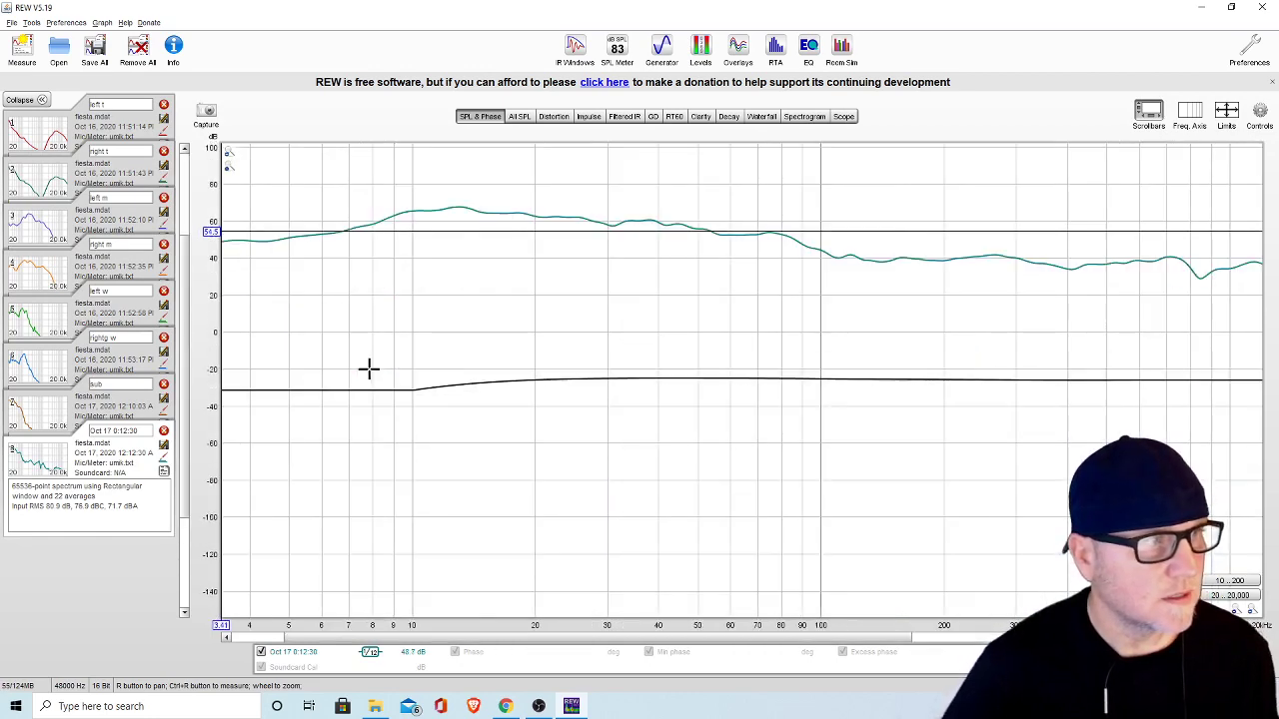
scroll(369, 370, down, 5)
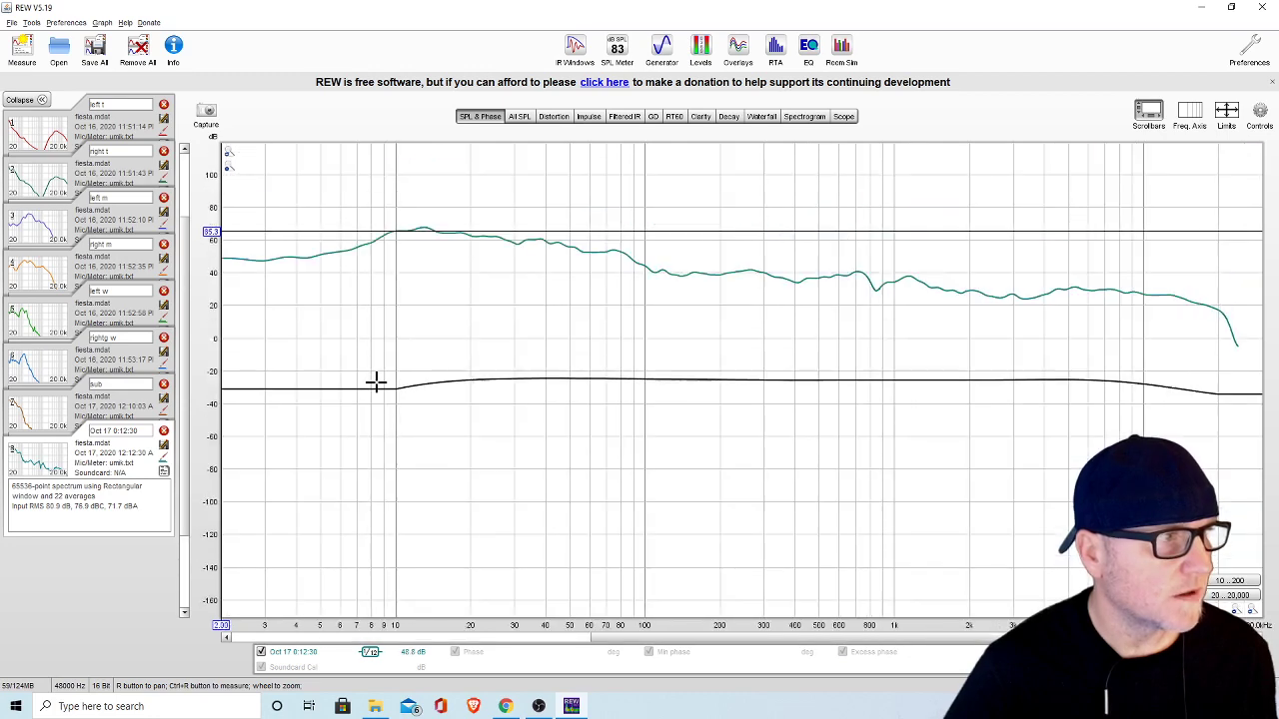
scroll(375, 381, down, 2)
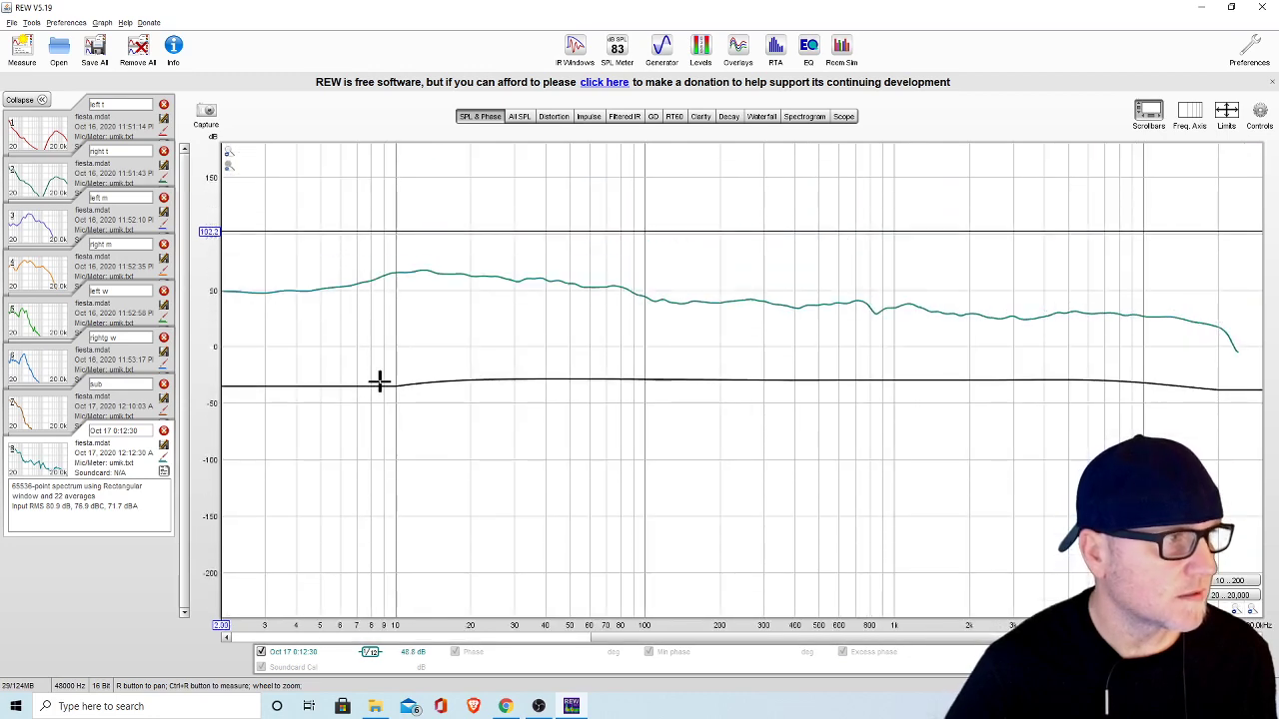
Zoom the level axis in, then remove the Oct 17 0:12:30 measurement.
click(231, 158)
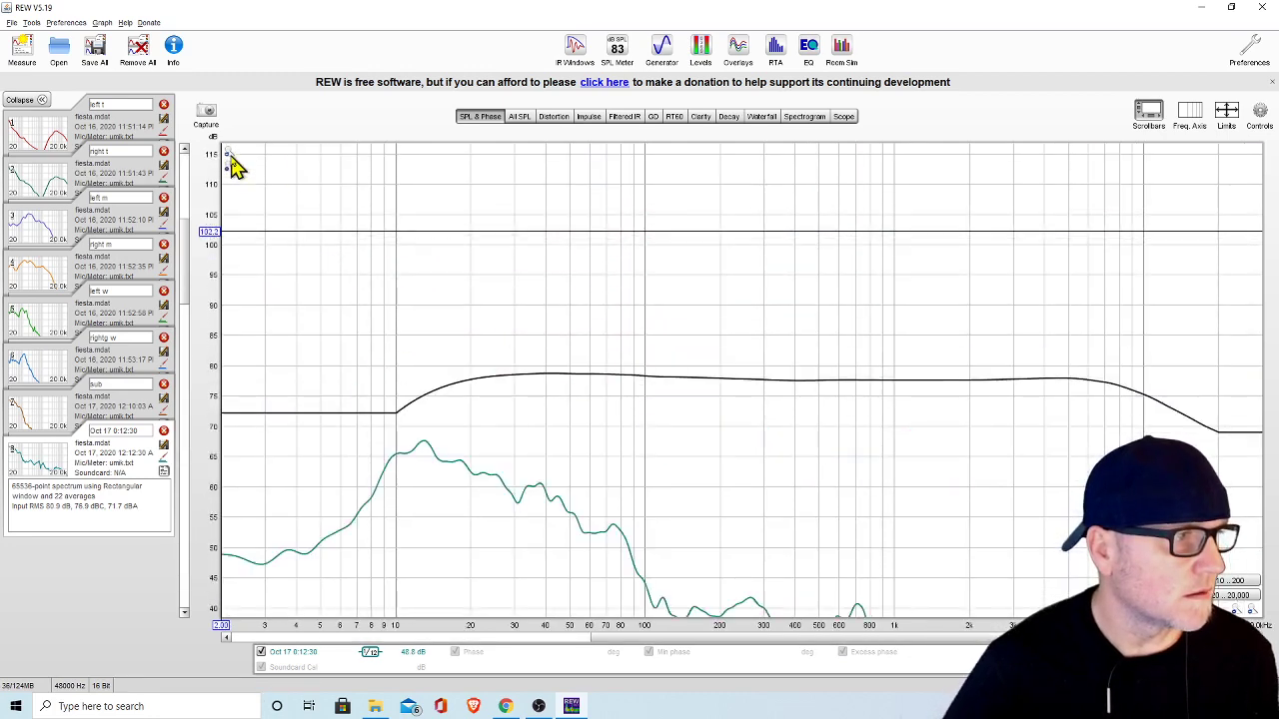
click(231, 157)
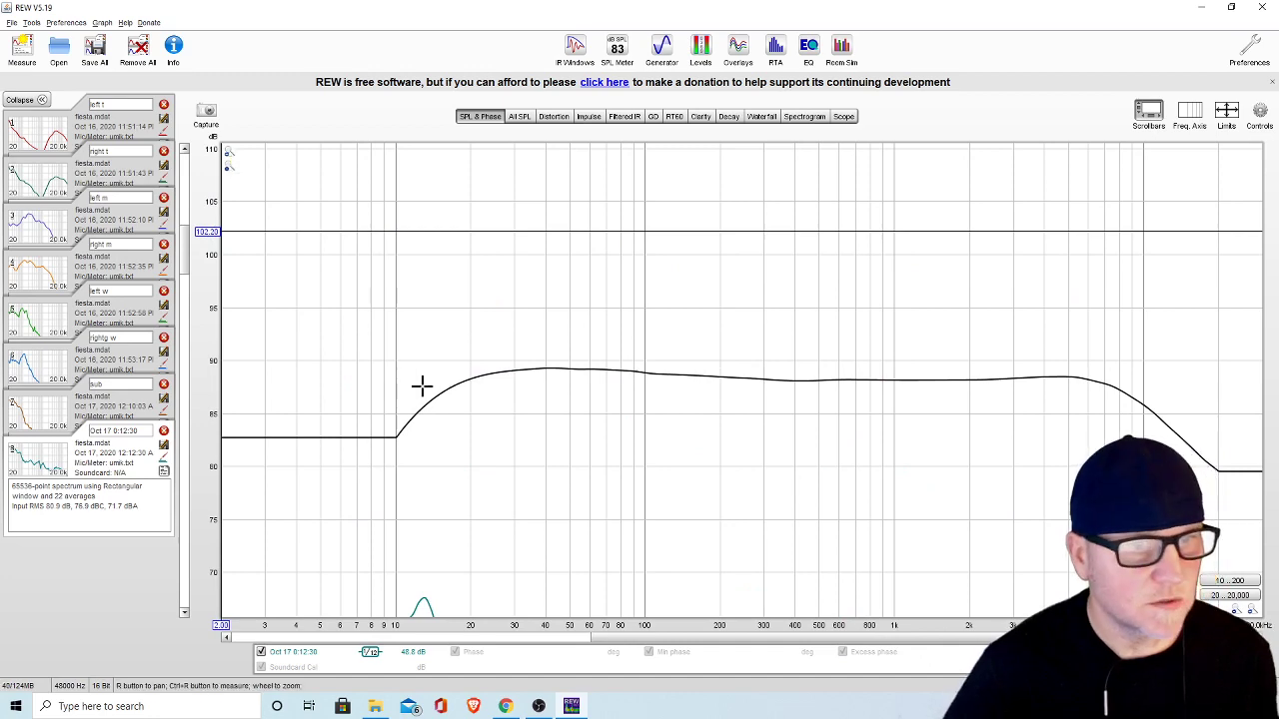
drag(189, 270, 189, 319)
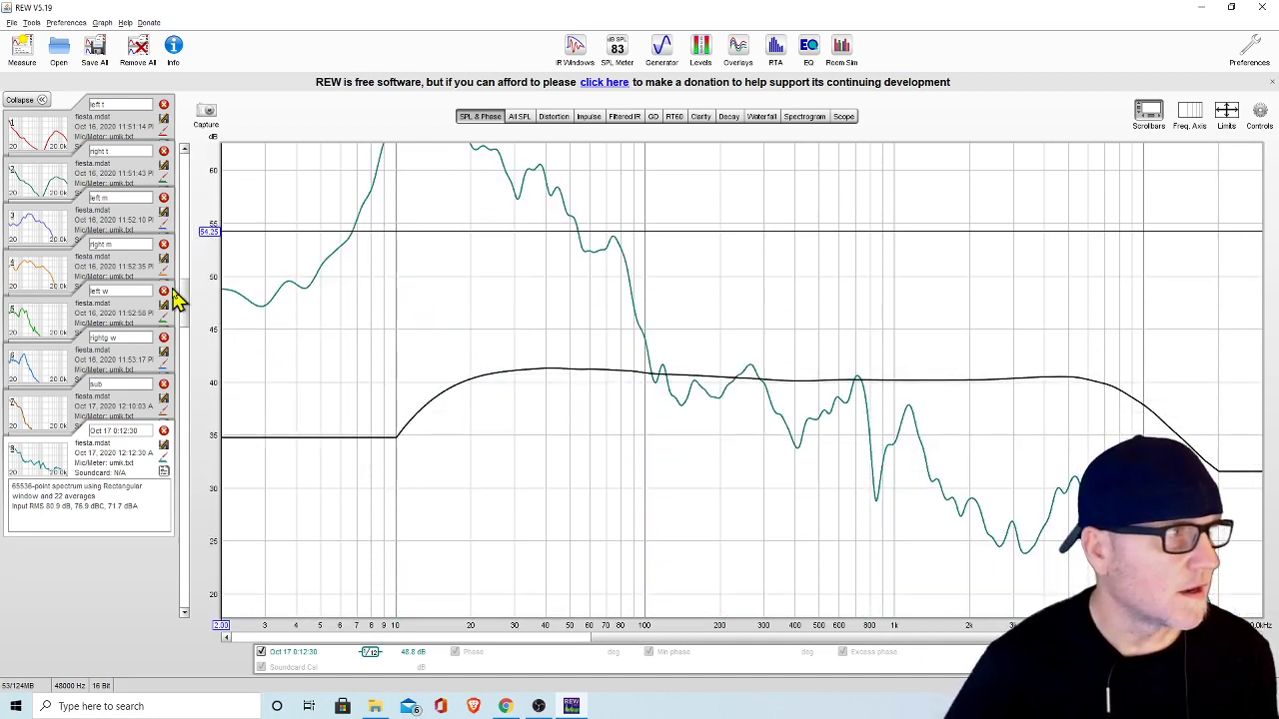
click(164, 431)
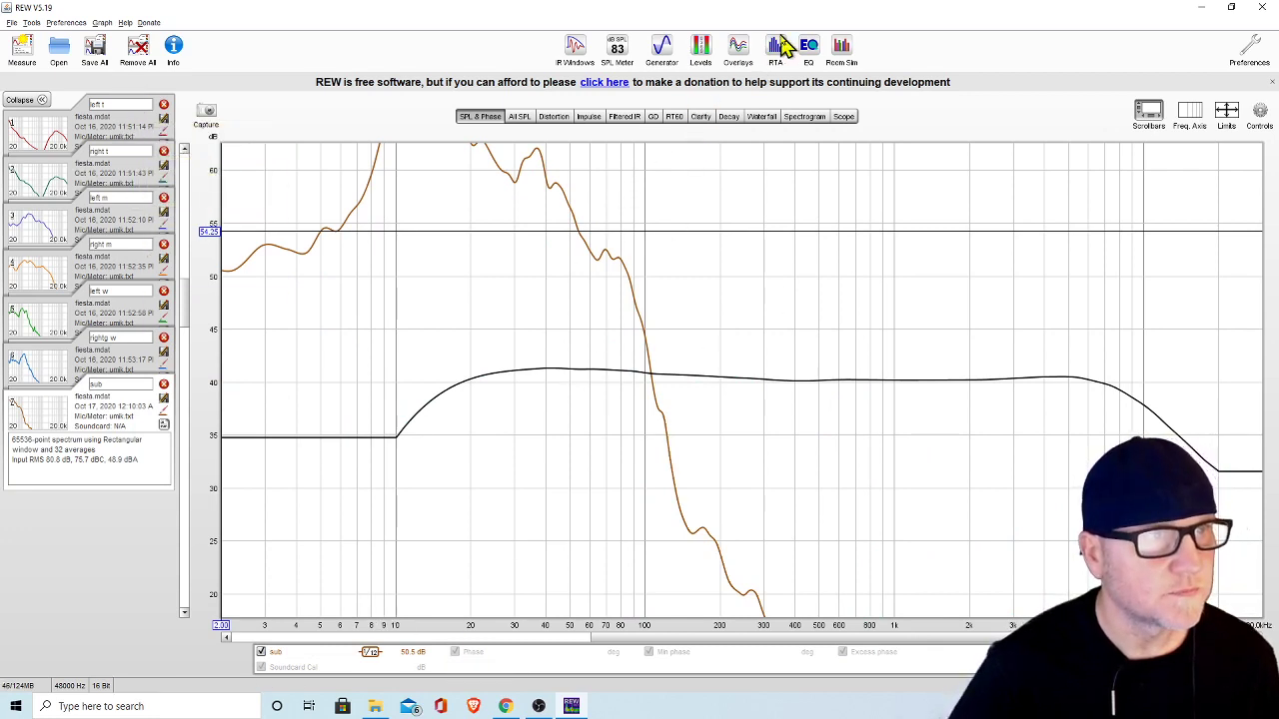
Open Overlays maximised and adjust its axes to show all seven SPL curves from 20 Hz up.
click(739, 55)
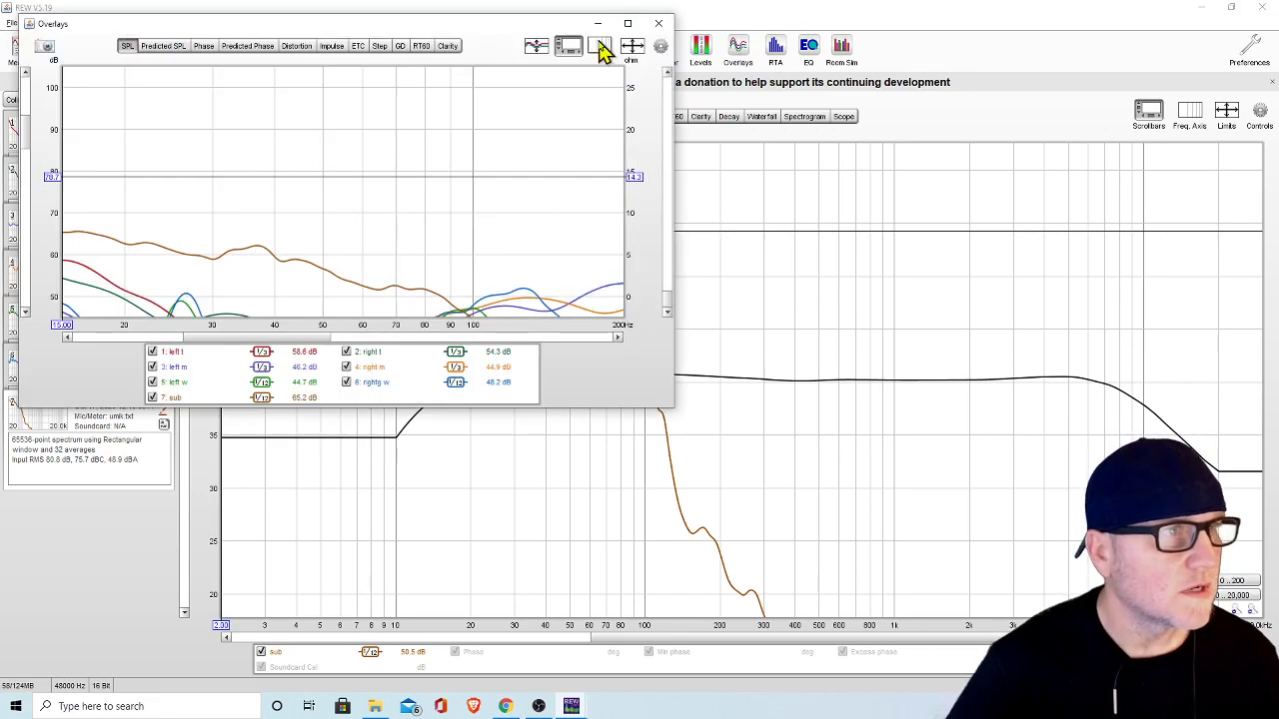
click(629, 23)
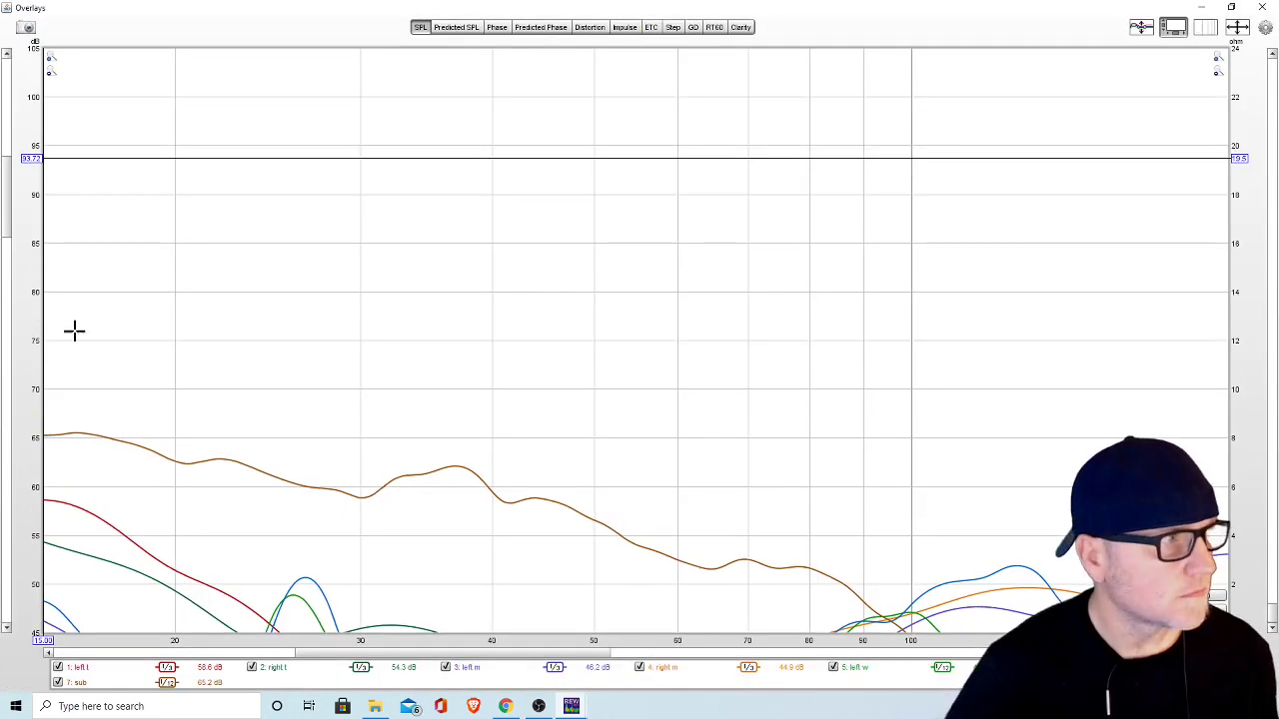
drag(6, 217, 5, 258)
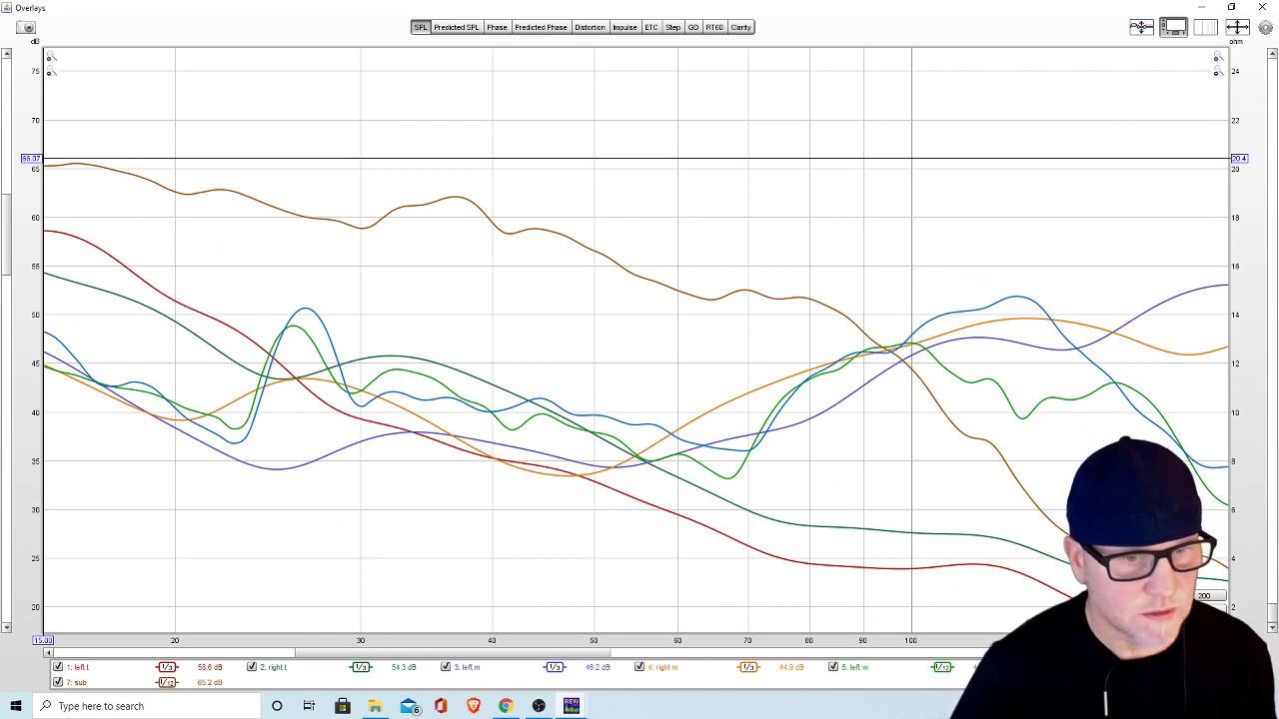
scroll(636, 339, down, 3)
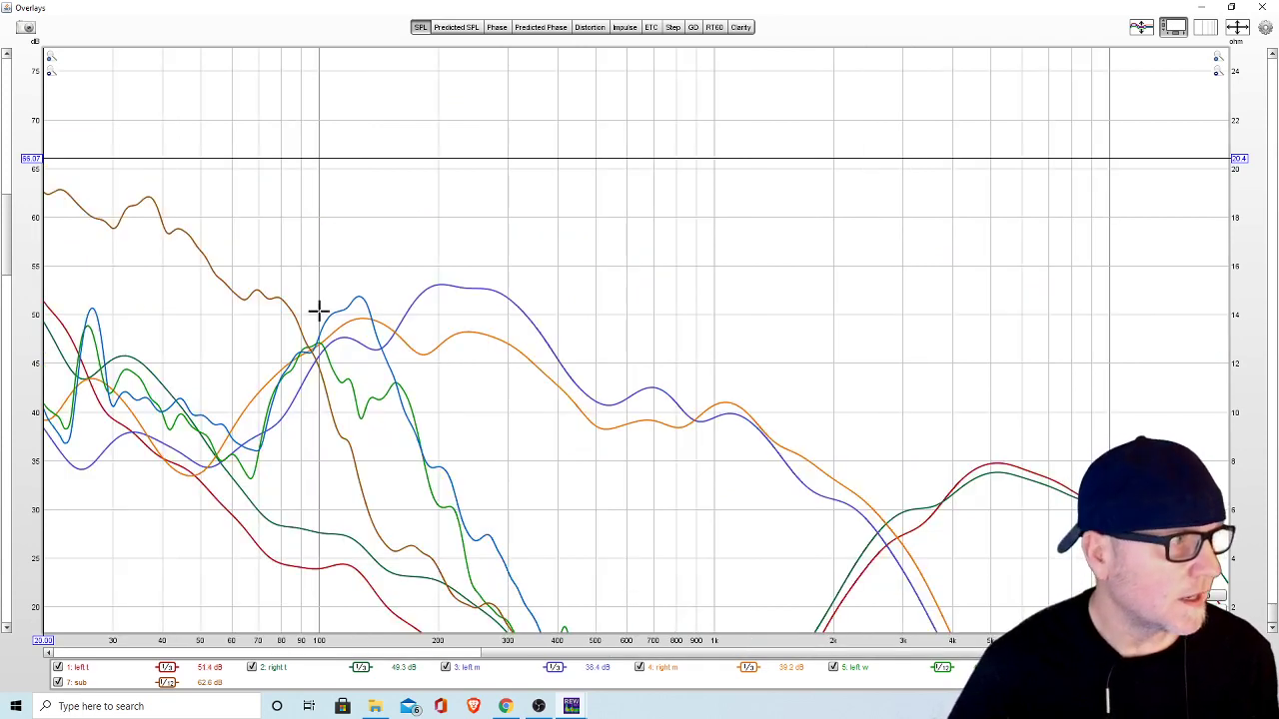
mouse_move(11, 243)
mouse_down()
mouse_move(6, 289)
mouse_move(8, 256)
mouse_up()
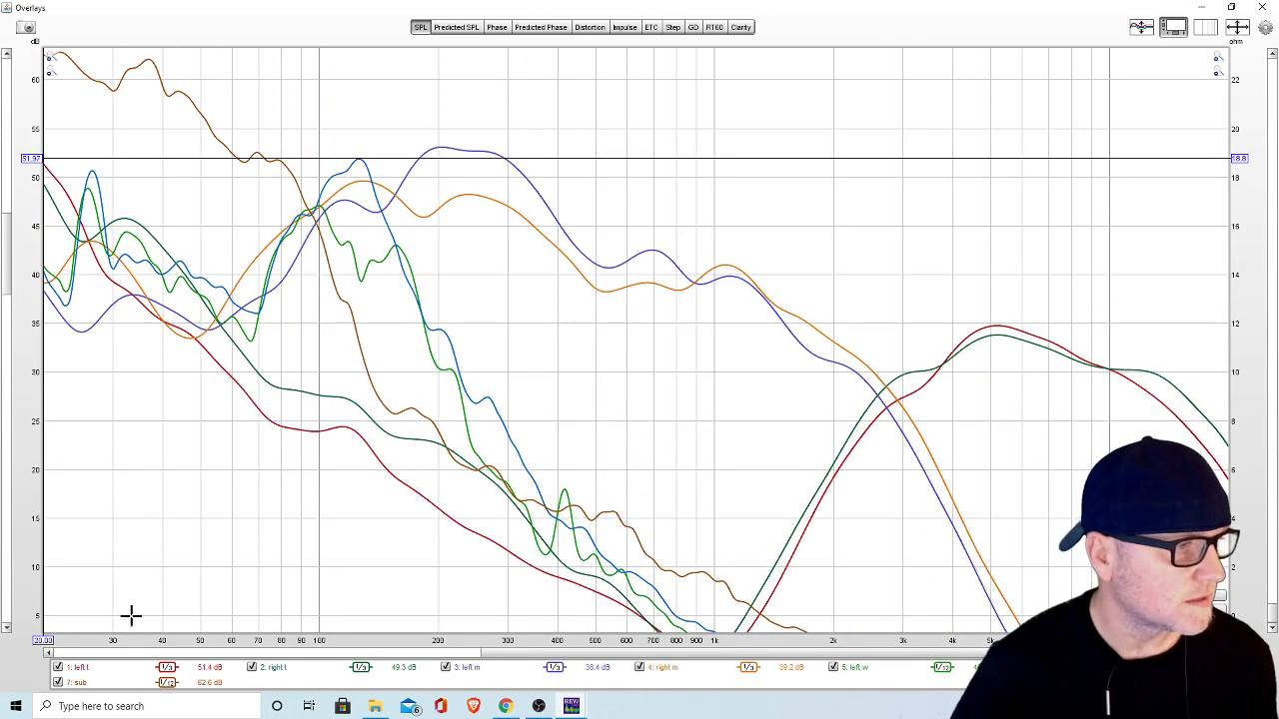
mouse_move(88, 670)
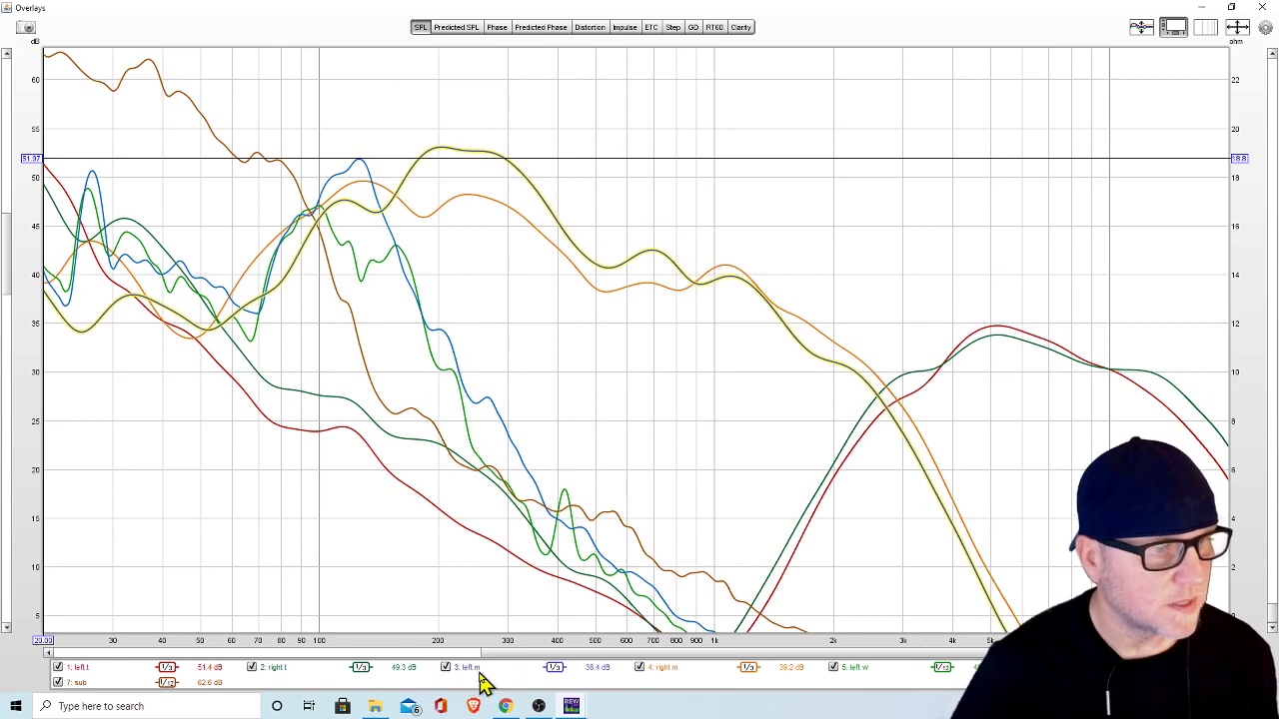
mouse_move(669, 679)
mouse_move(855, 676)
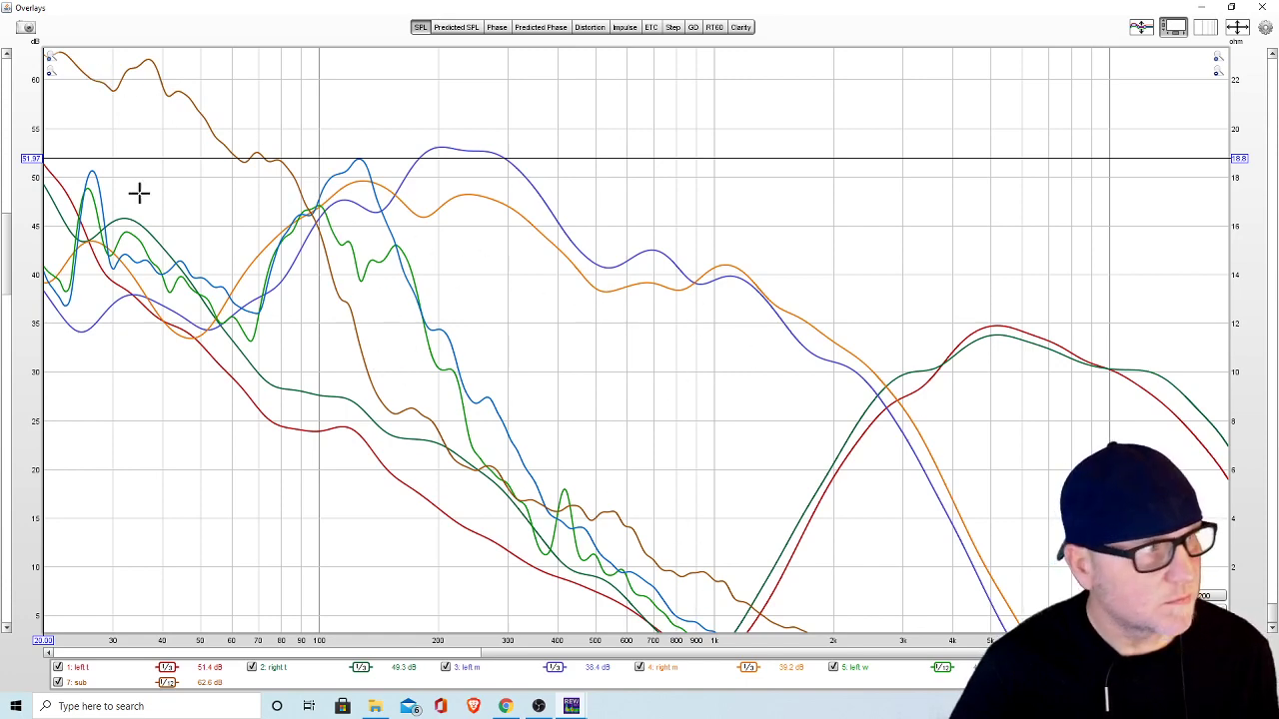
scroll(11, 254, up, 2)
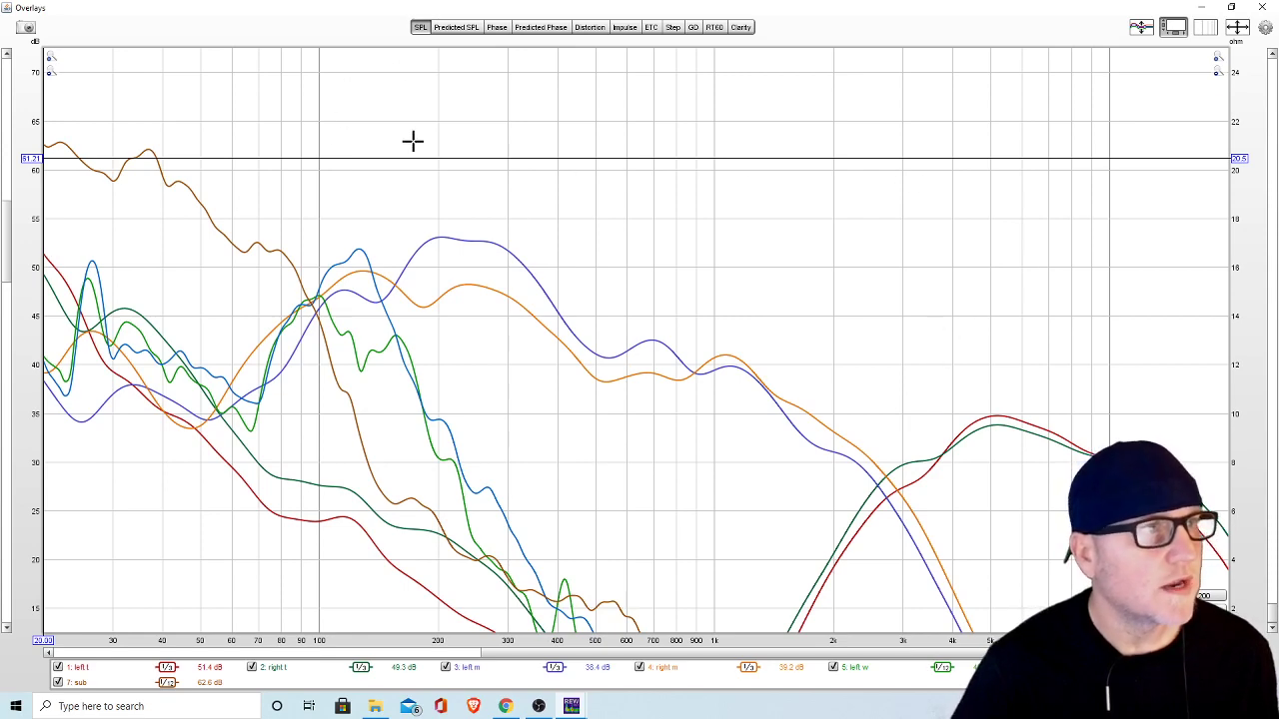
Move the Overlays window aside and import Harman 10dB RMS corrected.txt as a frequency response.
click(1231, 7)
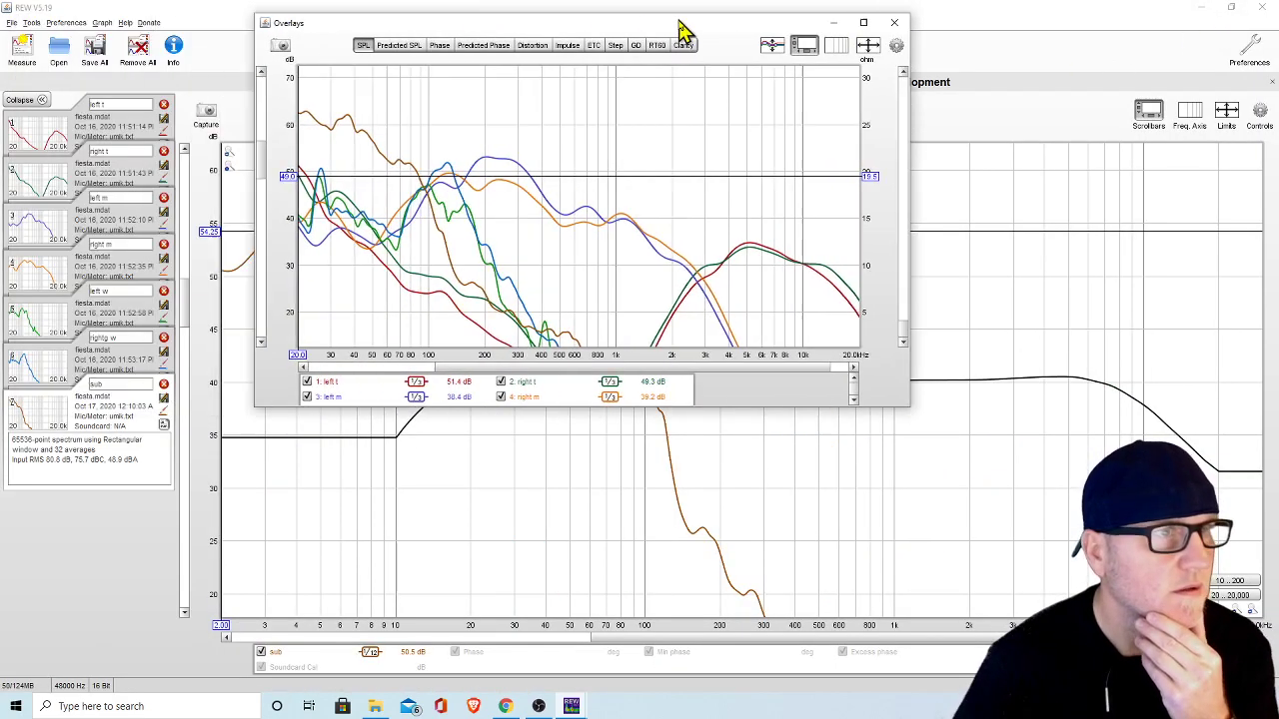
drag(714, 30, 888, 142)
click(12, 22)
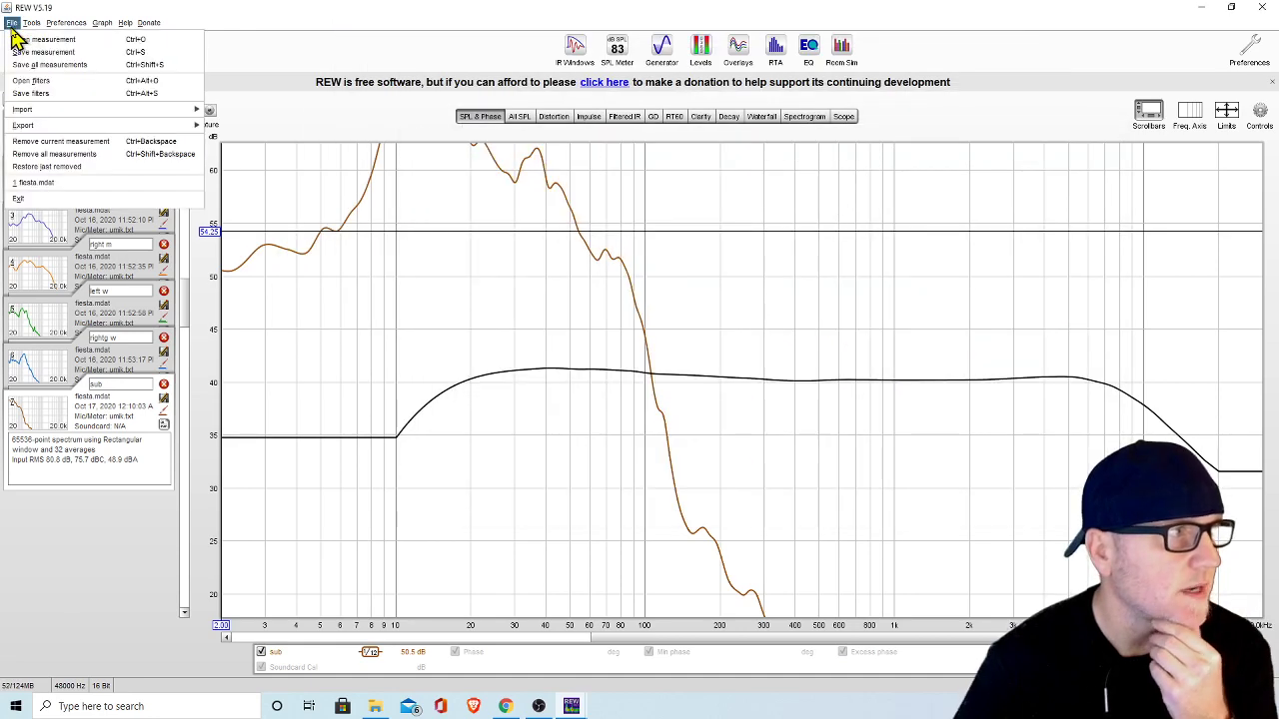
mouse_move(175, 110)
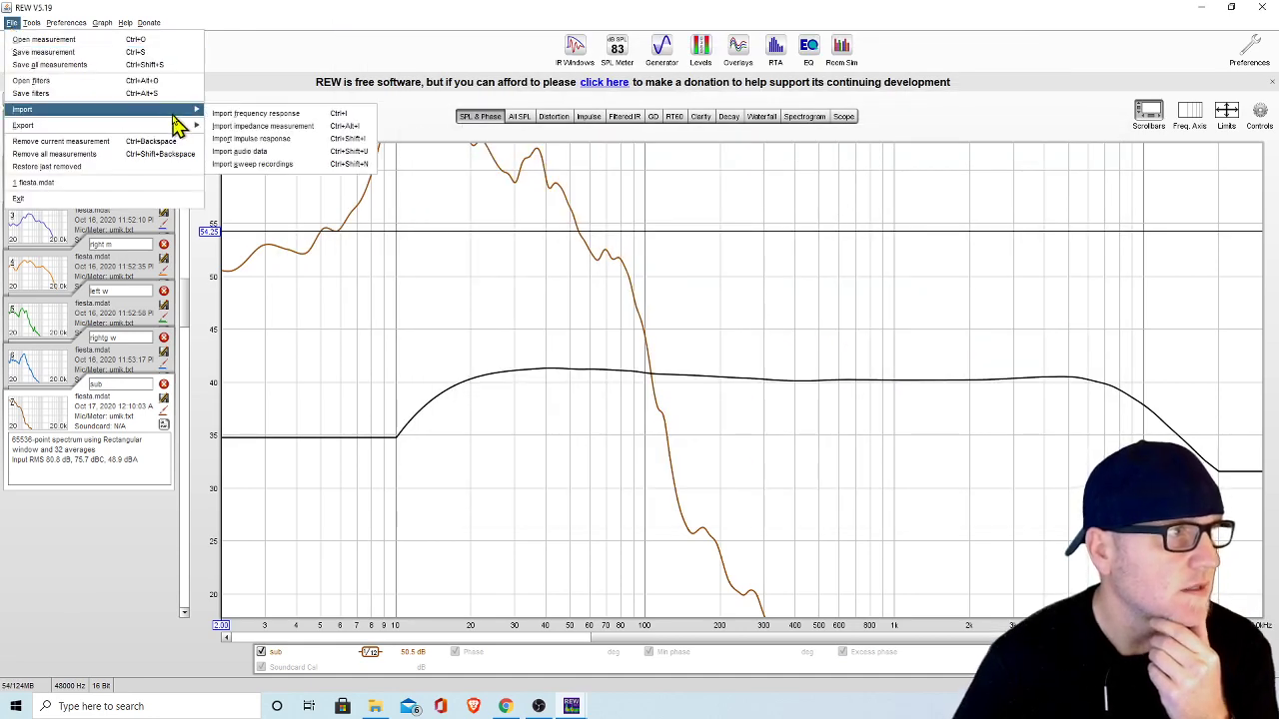
click(258, 115)
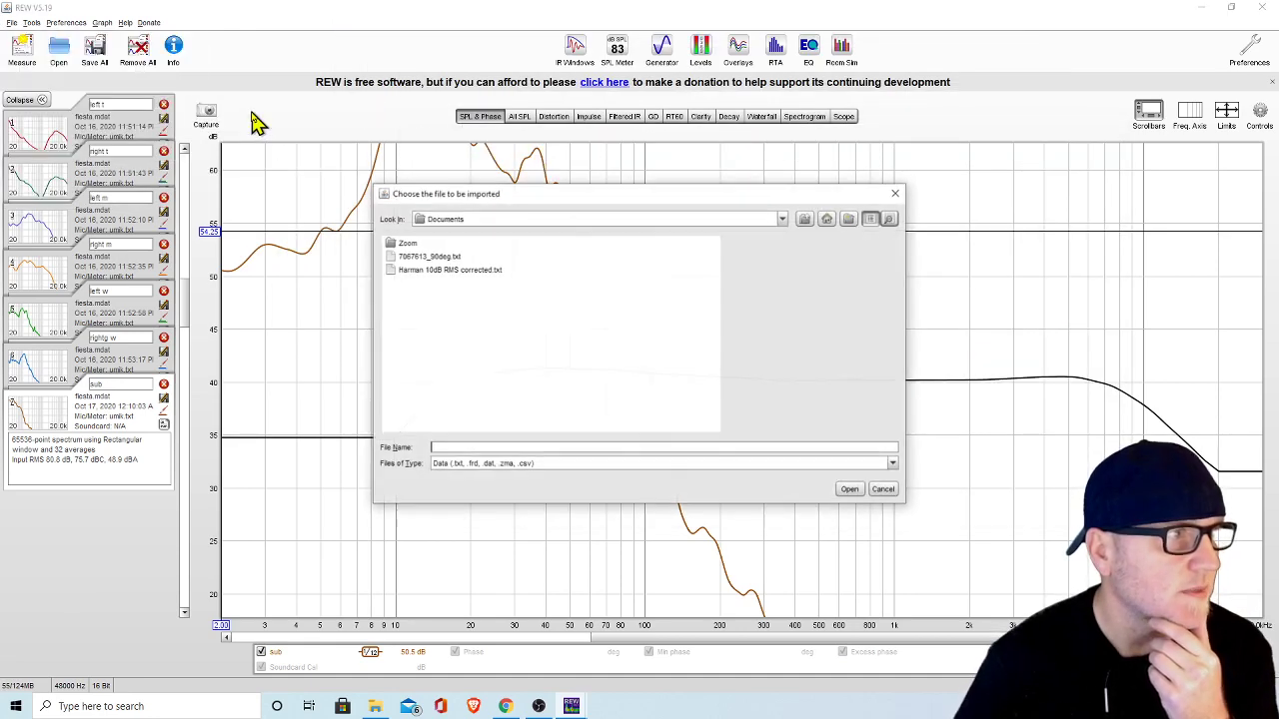
double_click(473, 272)
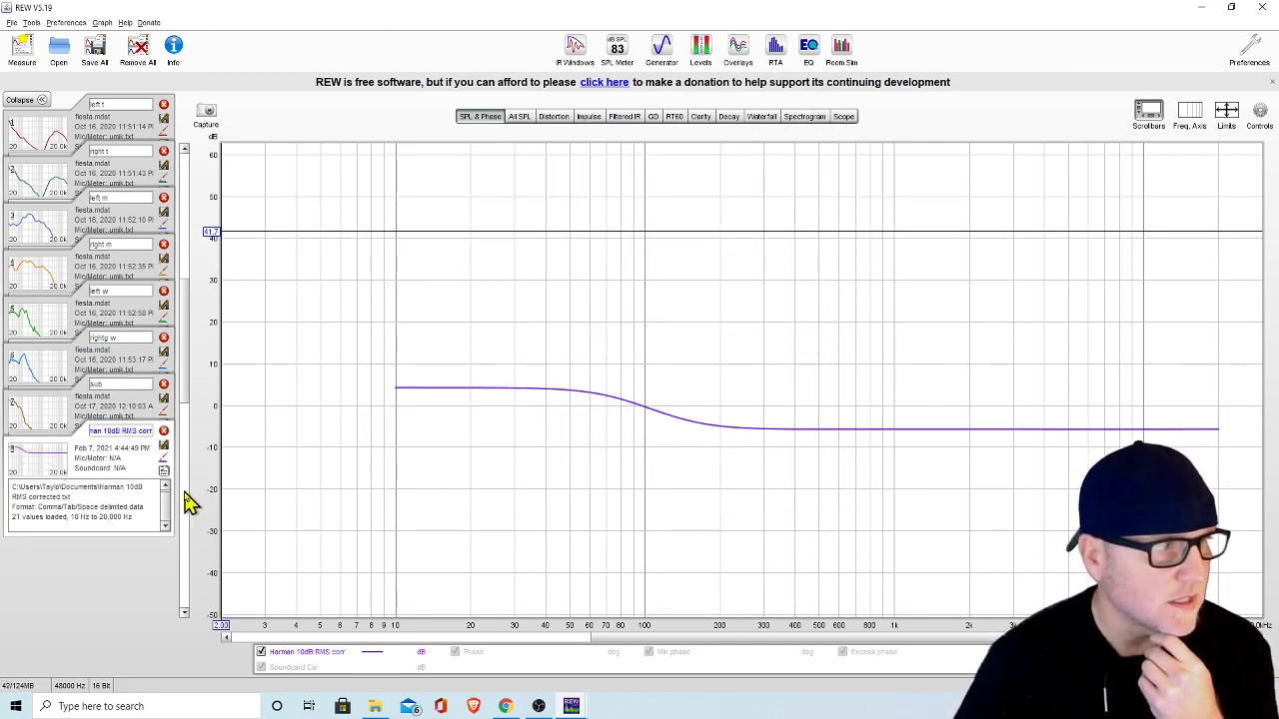
Open Overlays, then show all SPL measurements together in the main graph.
click(739, 50)
click(1071, 132)
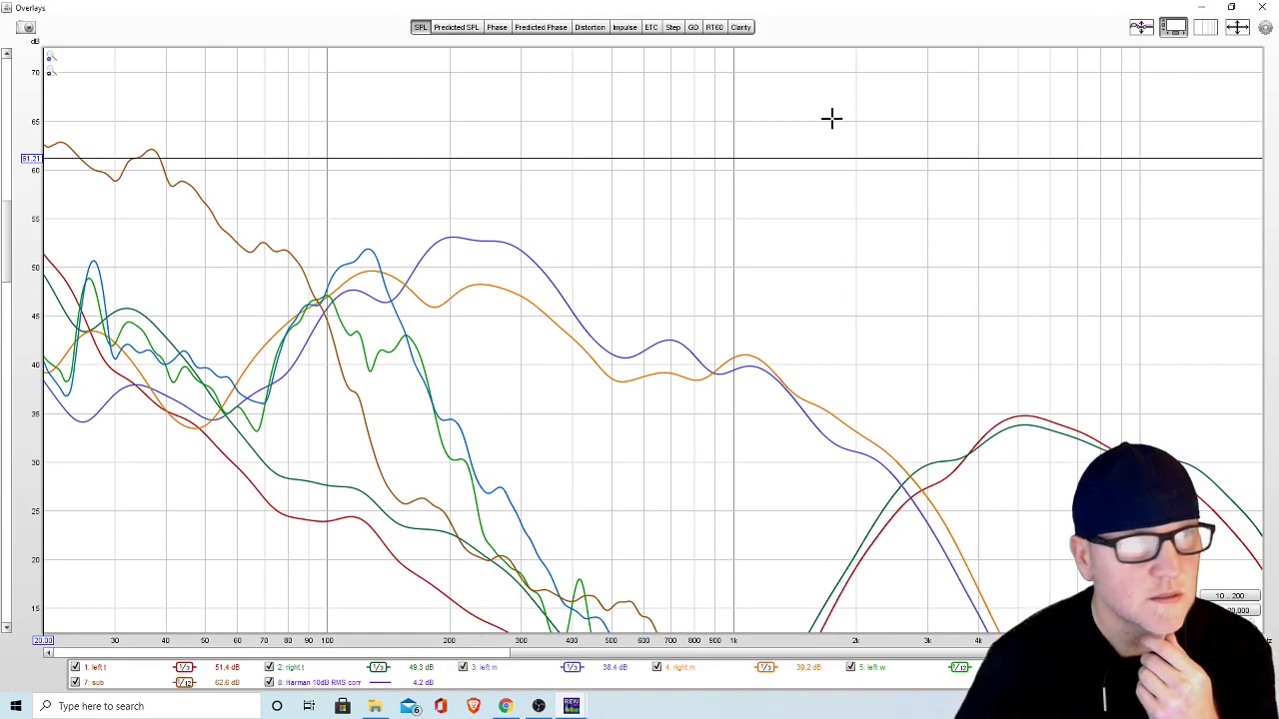
click(1230, 8)
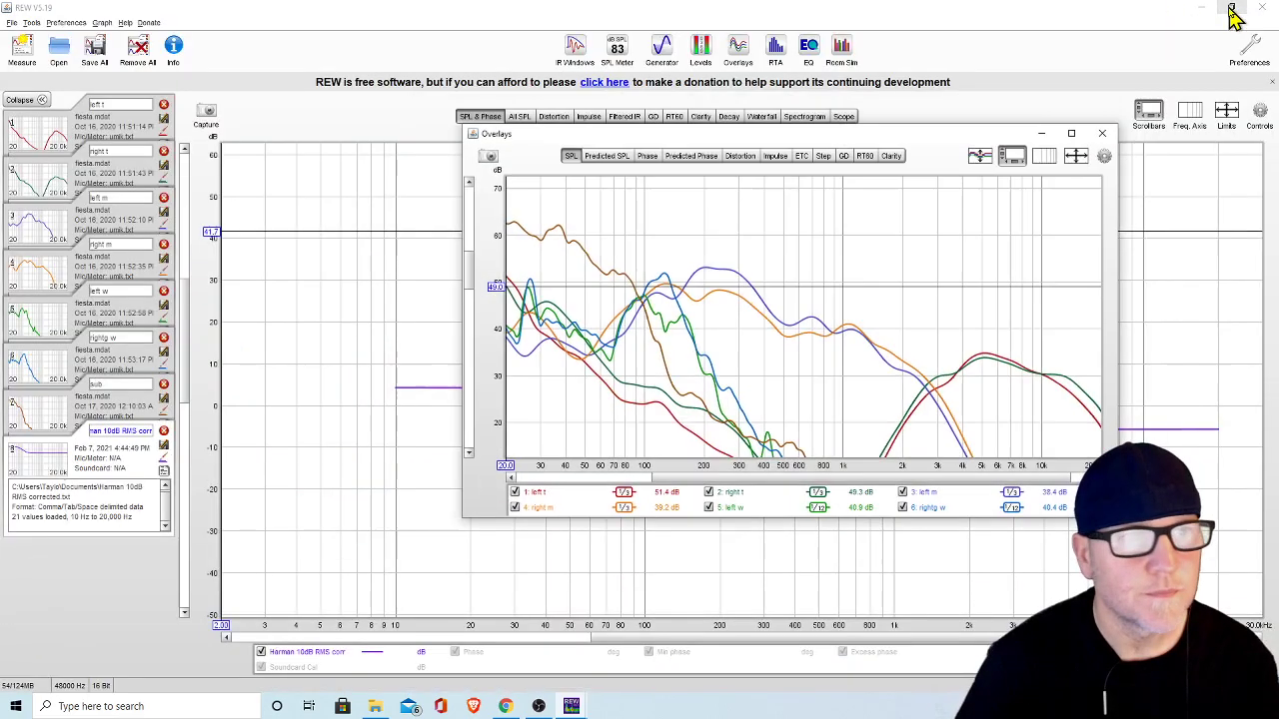
click(520, 117)
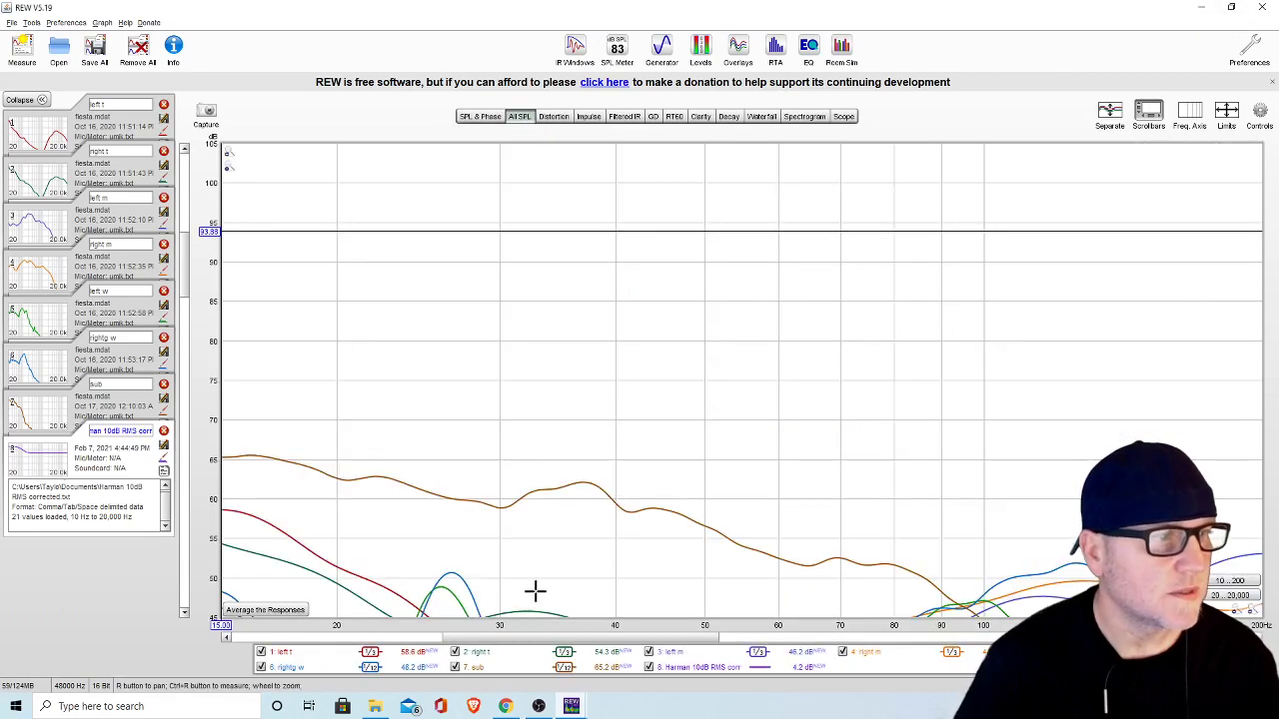
mouse_move(184, 268)
mouse_down()
mouse_move(181, 313)
mouse_move(182, 289)
mouse_up()
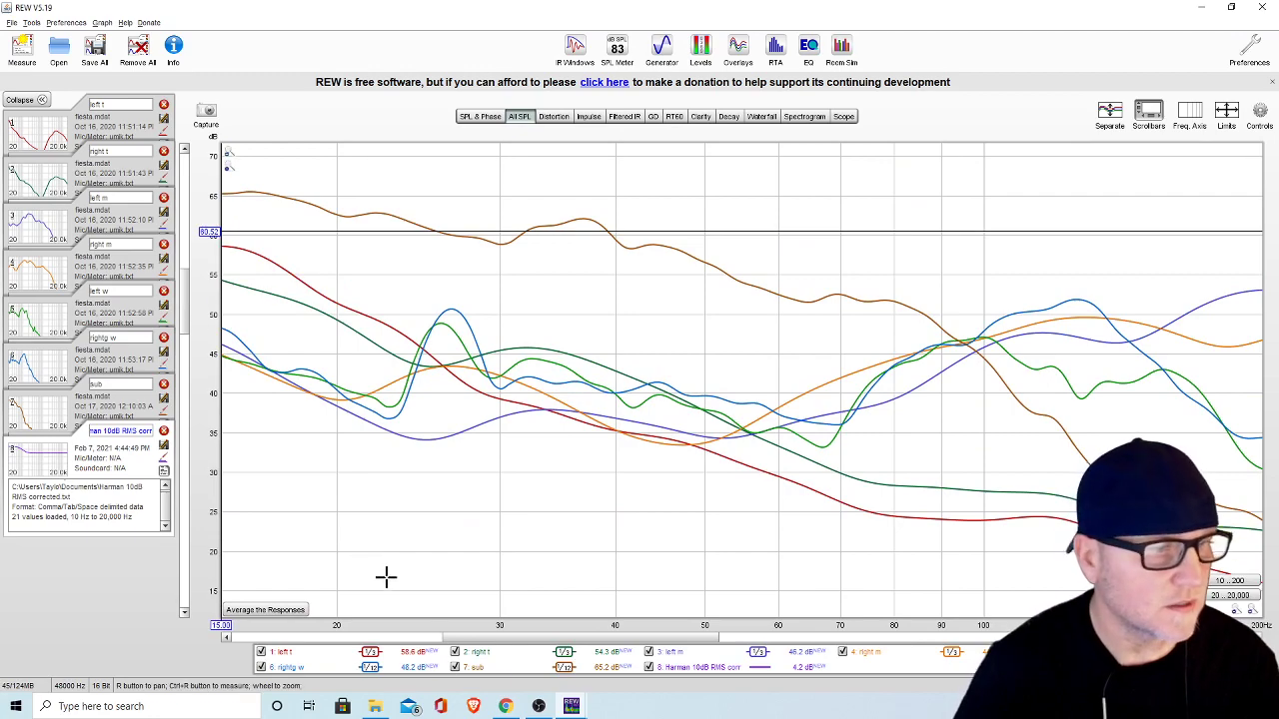
Bring Overlays back full screen and scroll its level axis to view all eight curves.
mouse_move(572, 705)
click(614, 681)
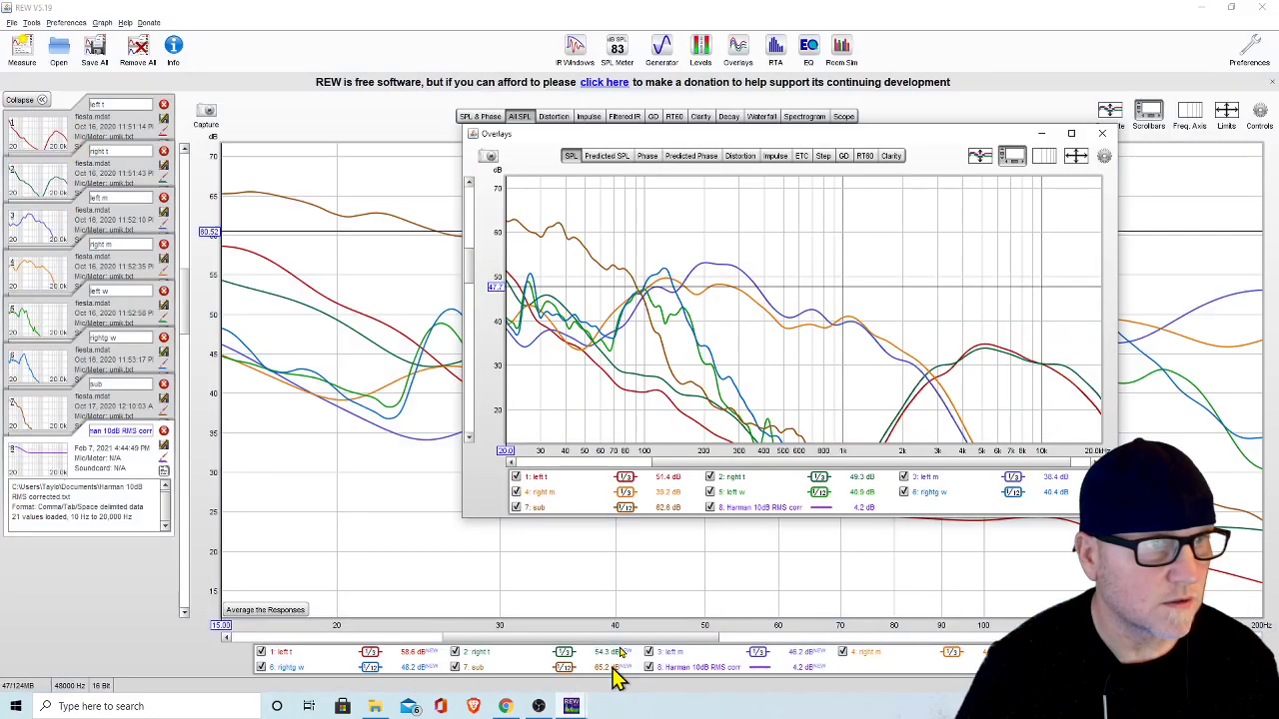
click(1077, 134)
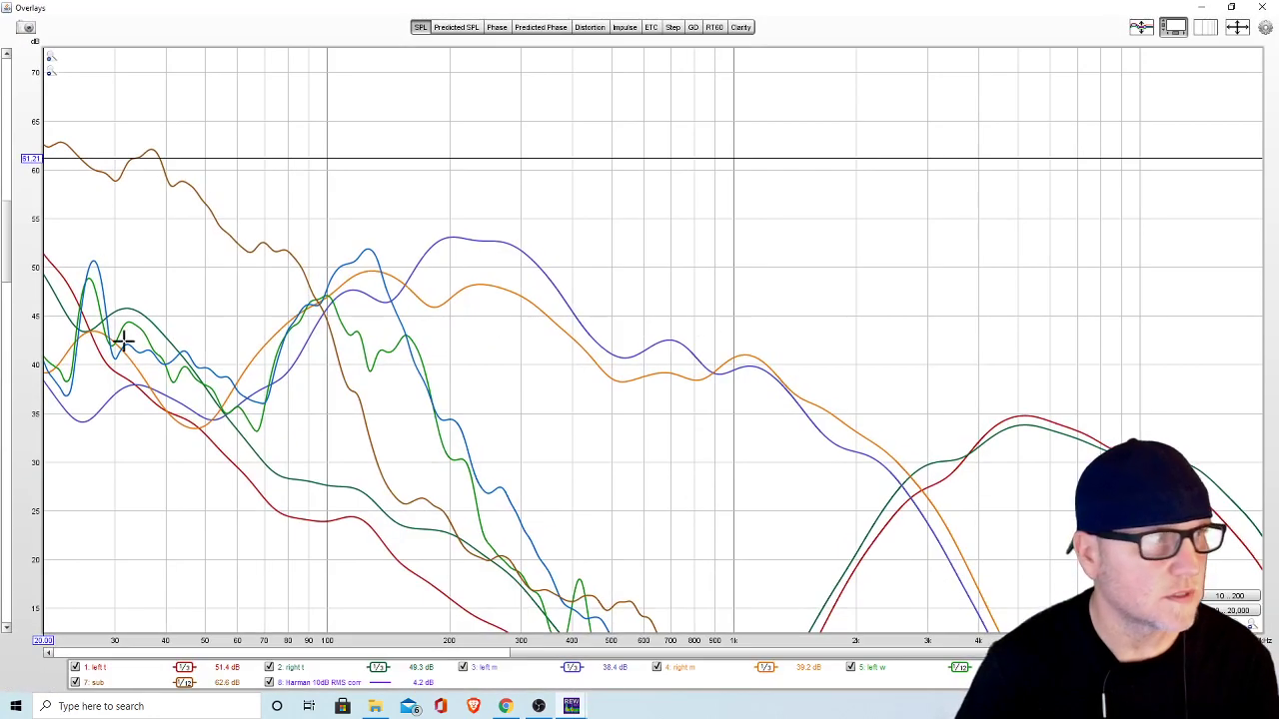
drag(6, 257, 5, 311)
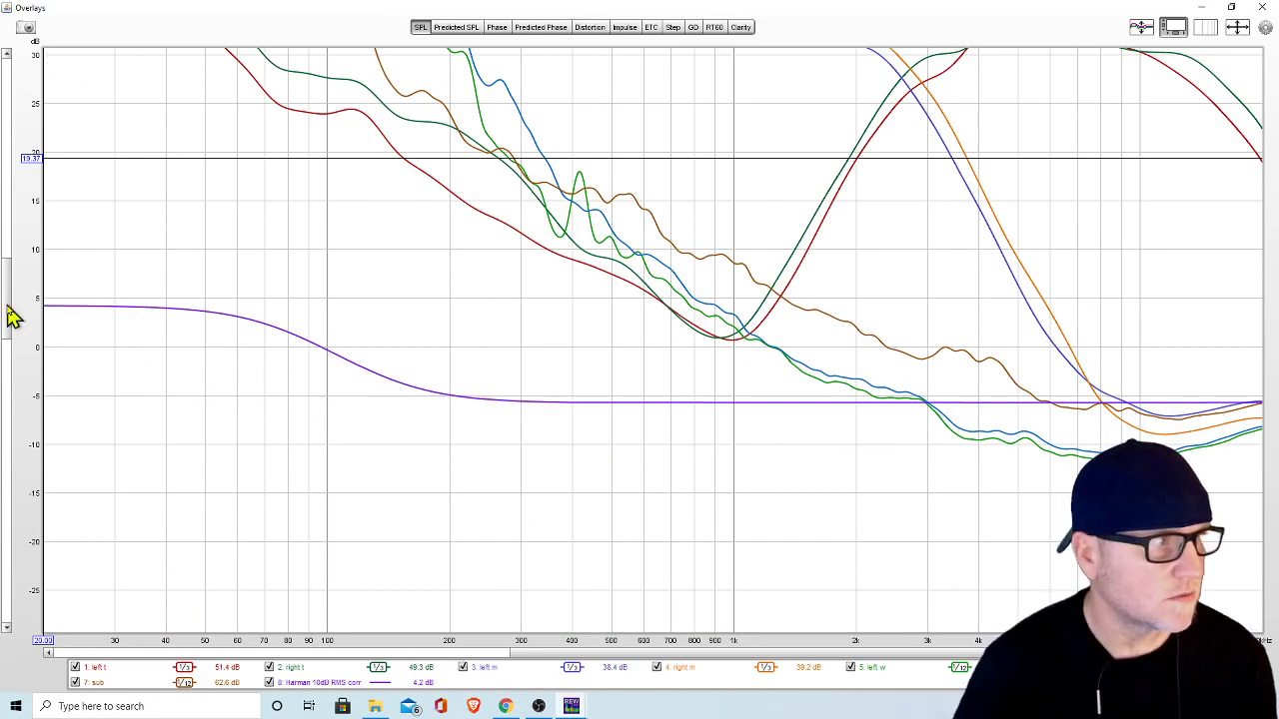
drag(5, 303, 9, 249)
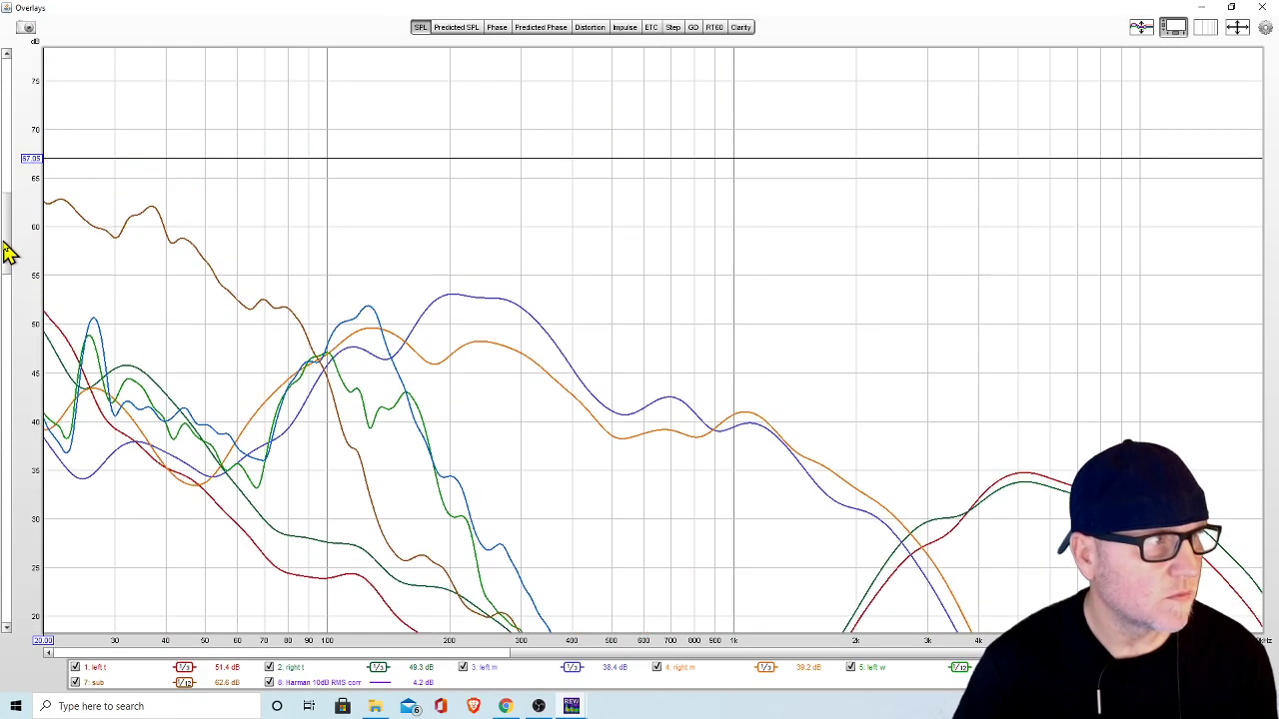
In the Overlays graph settings, choose 8: Harman as the measurement to adjust.
click(1264, 27)
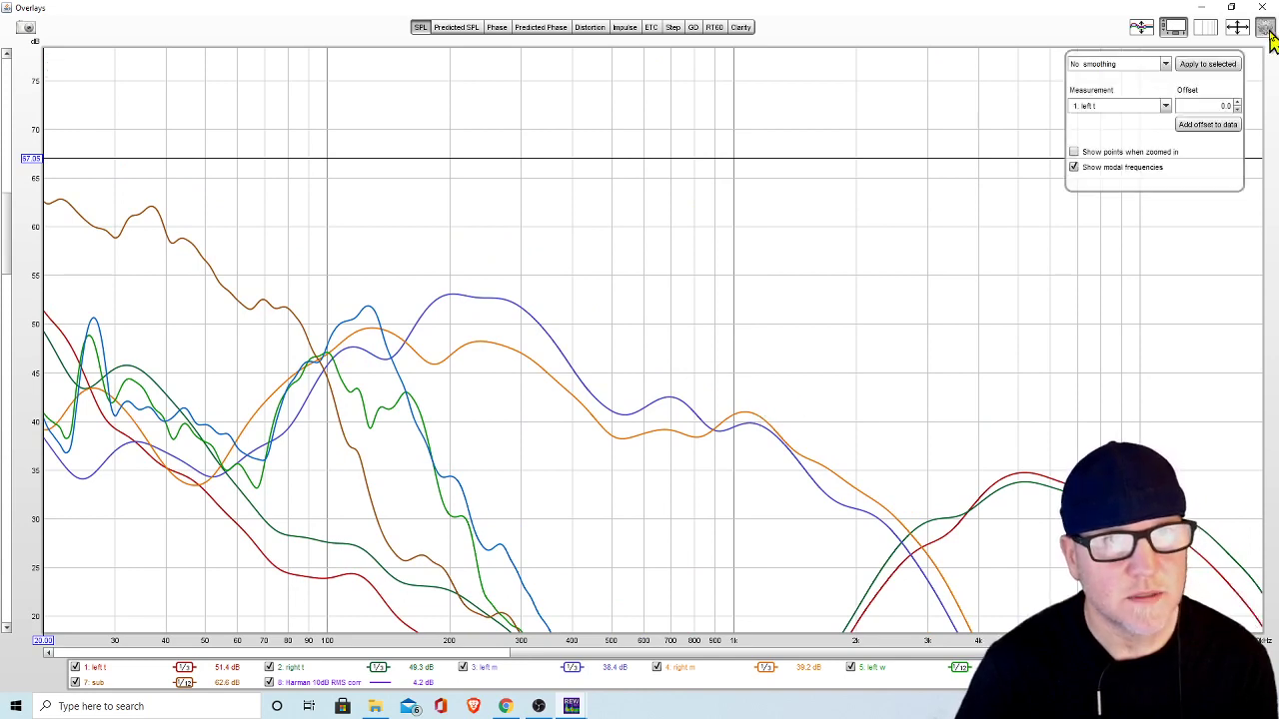
click(1167, 108)
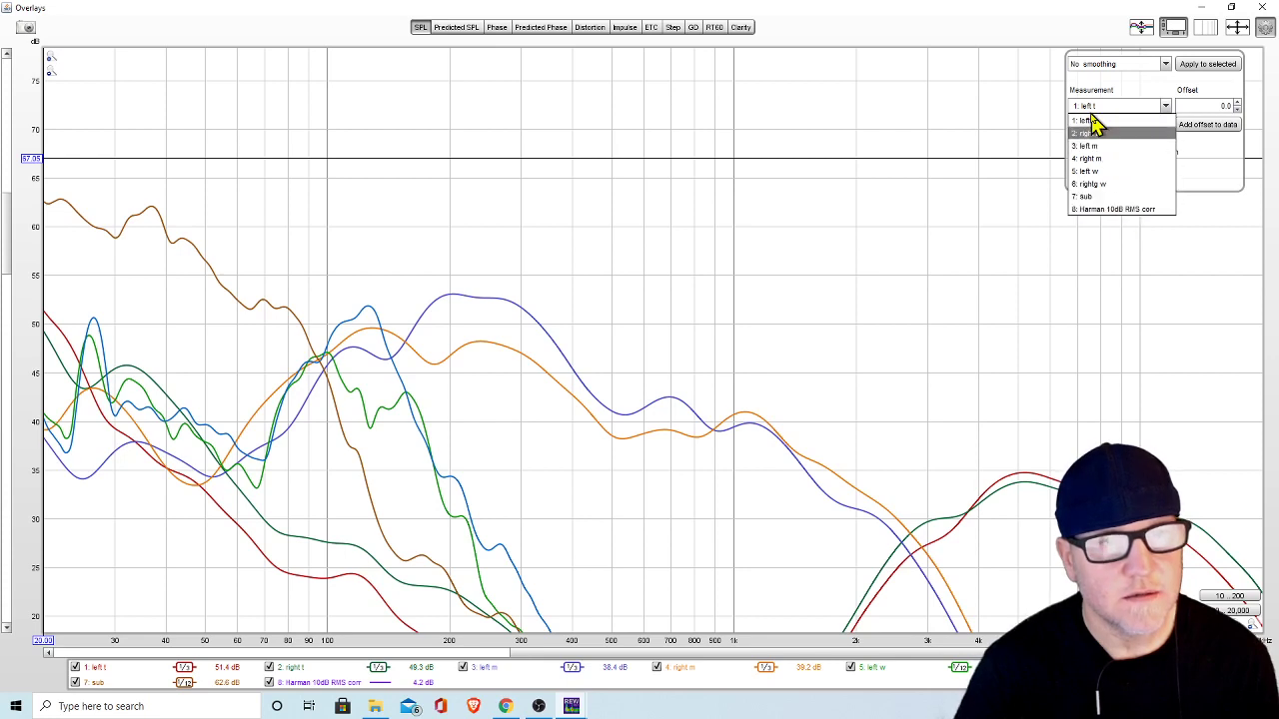
click(1125, 210)
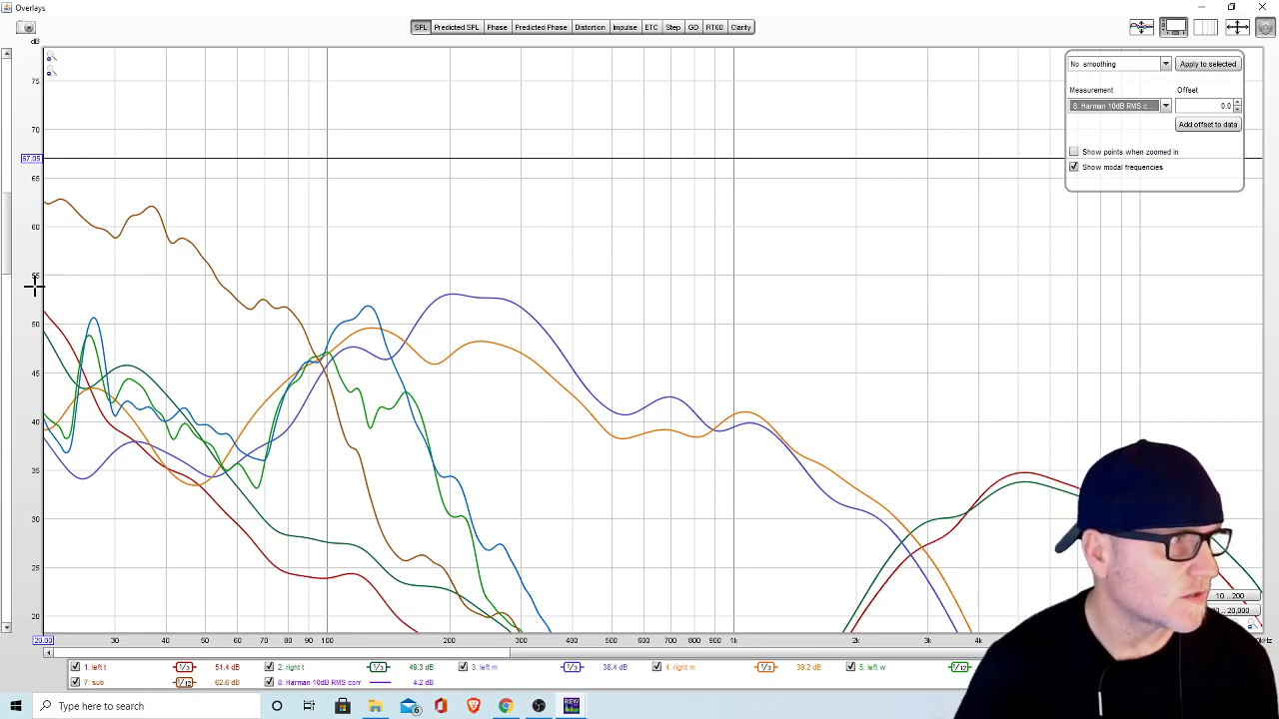
Set the Harman curve's offset to 50.3 dB, lifting it among the speaker curves.
click(1219, 108)
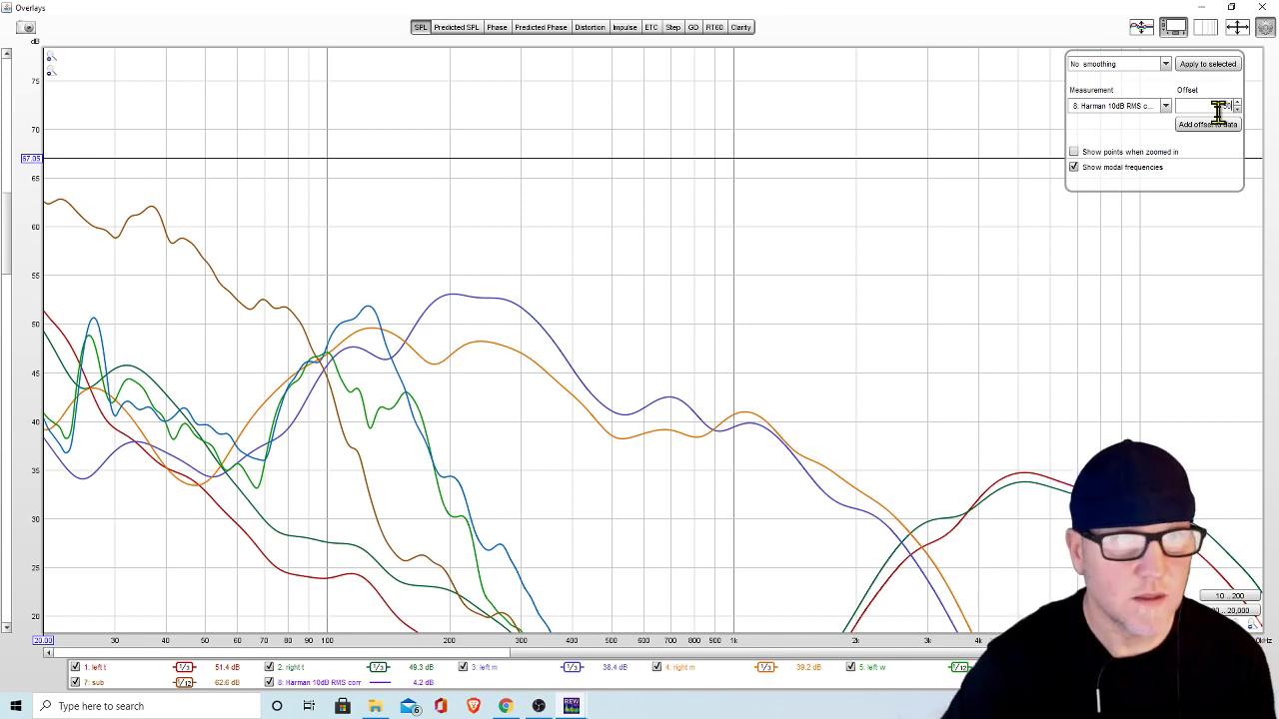
key(Return)
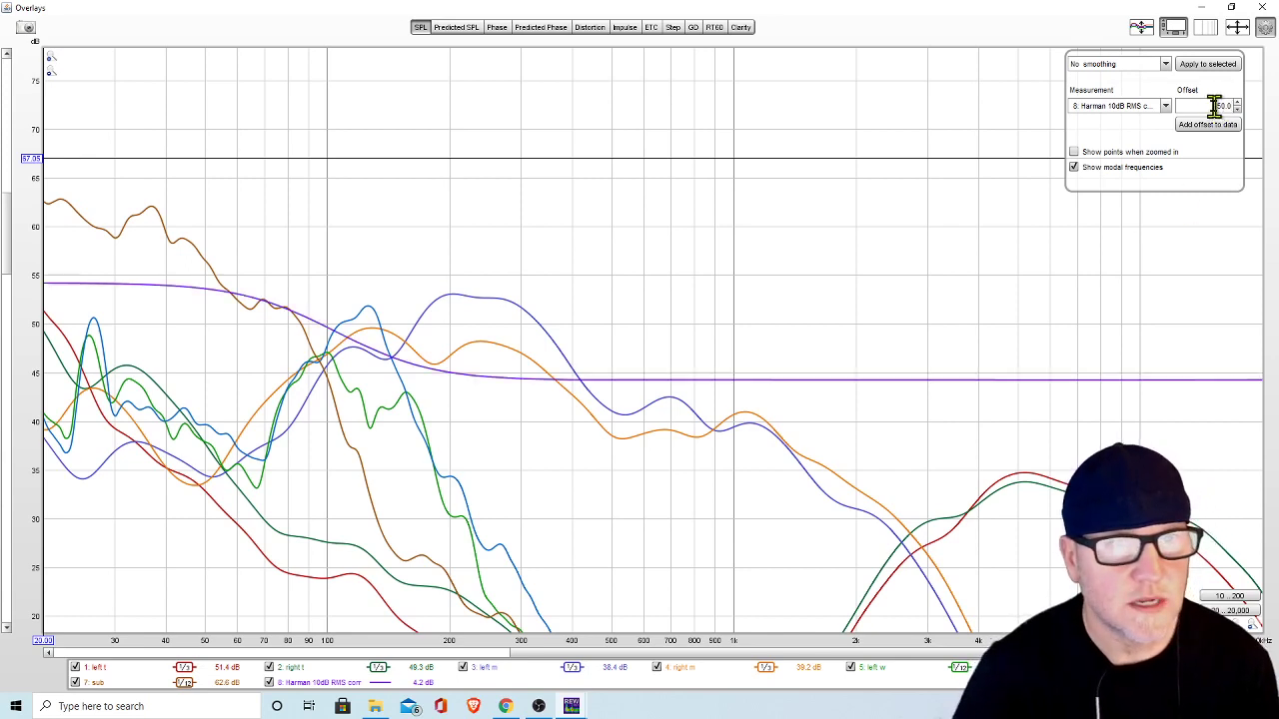
click(1239, 104)
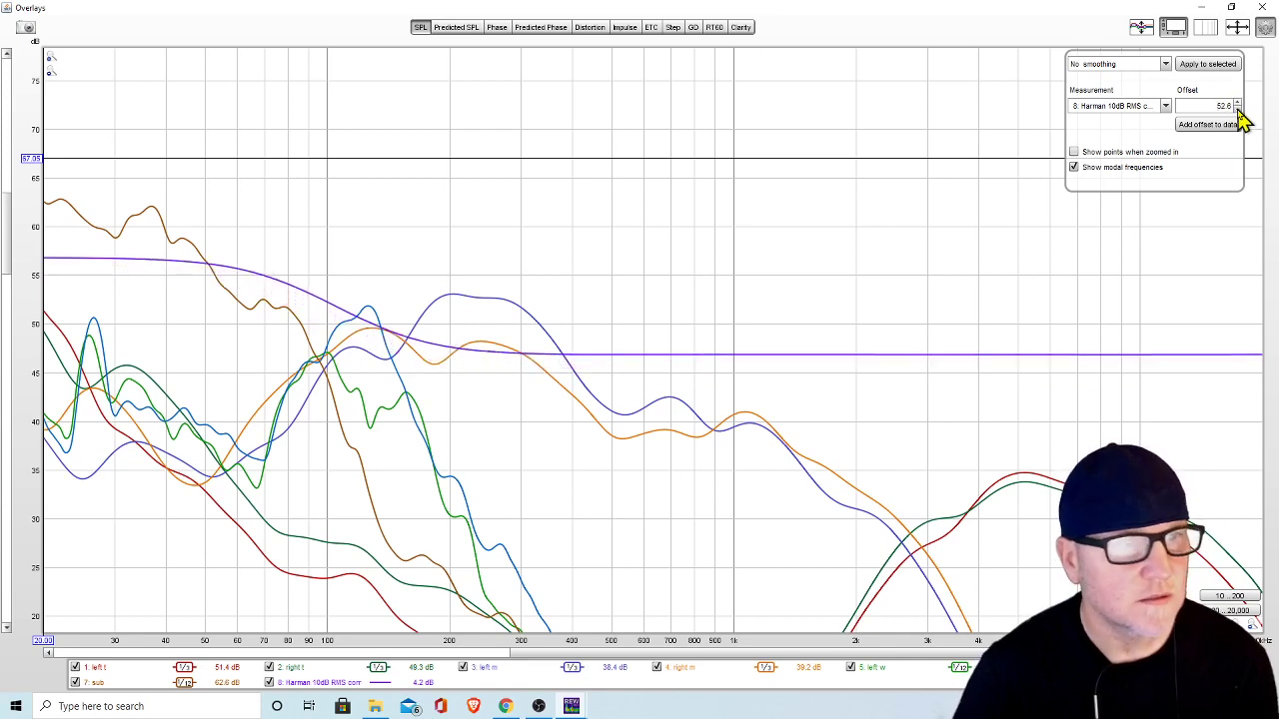
click(1239, 110)
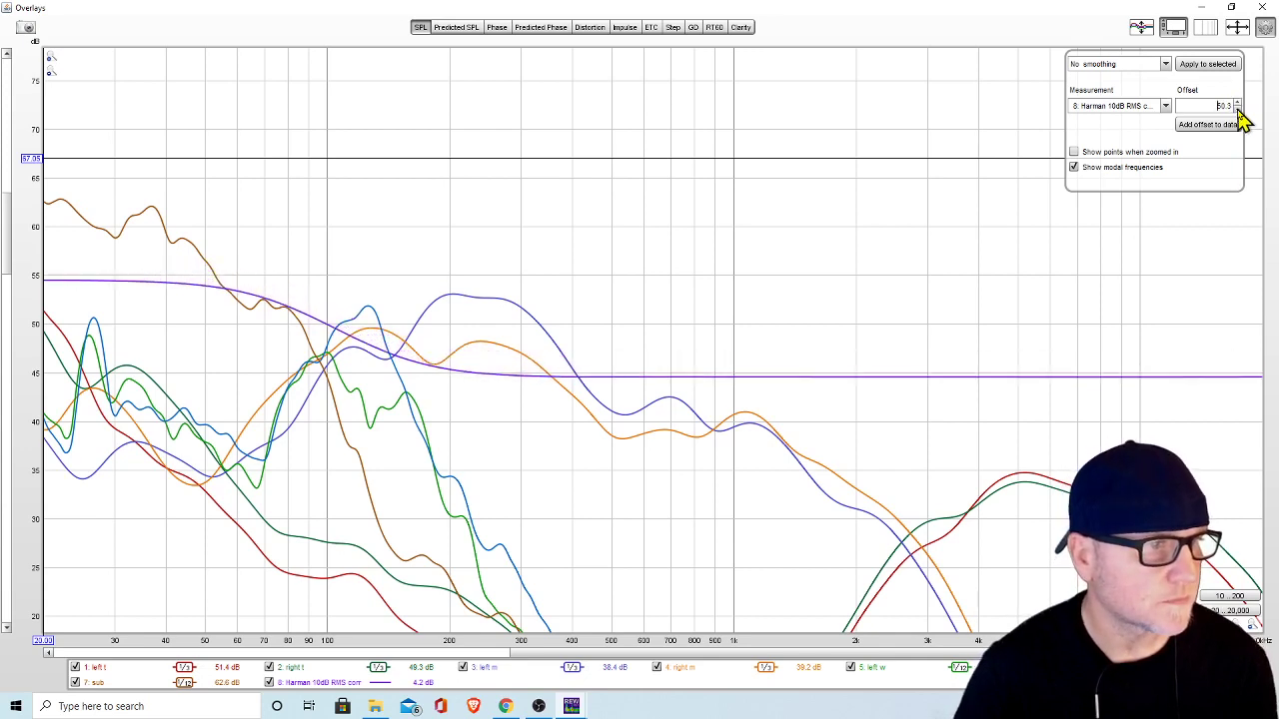
click(1238, 110)
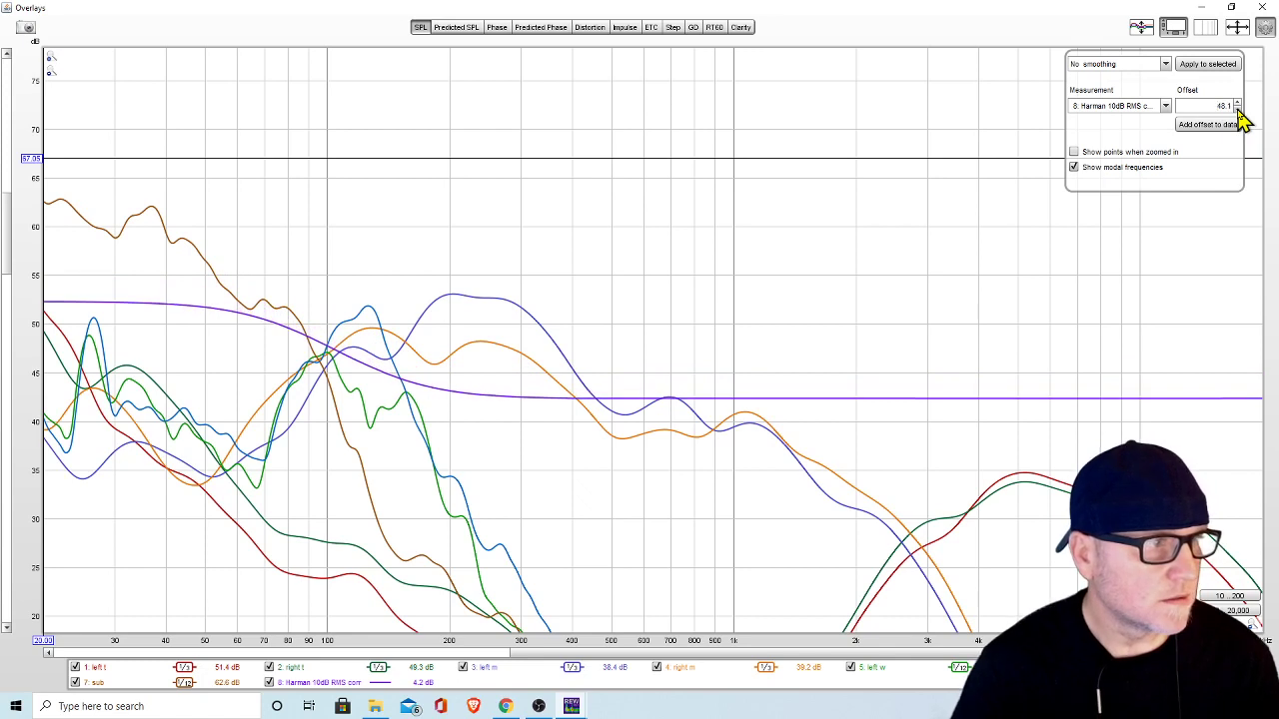
click(1239, 110)
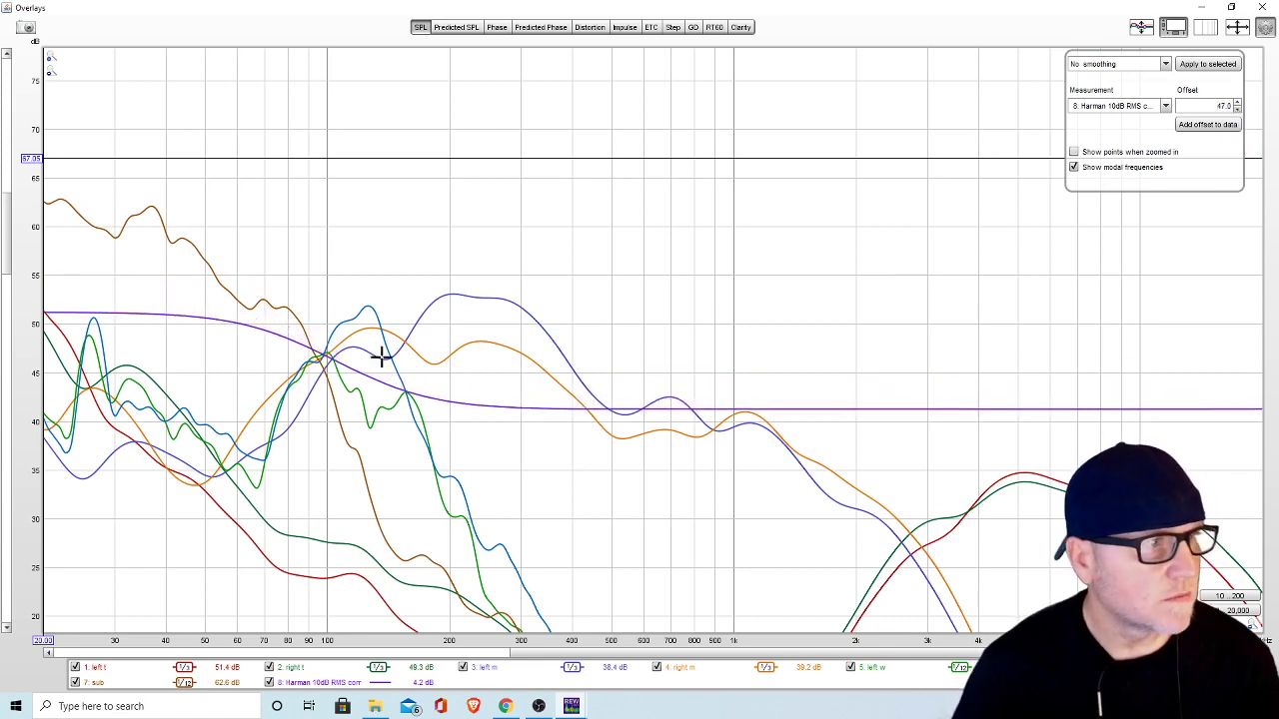
click(1239, 103)
click(1238, 103)
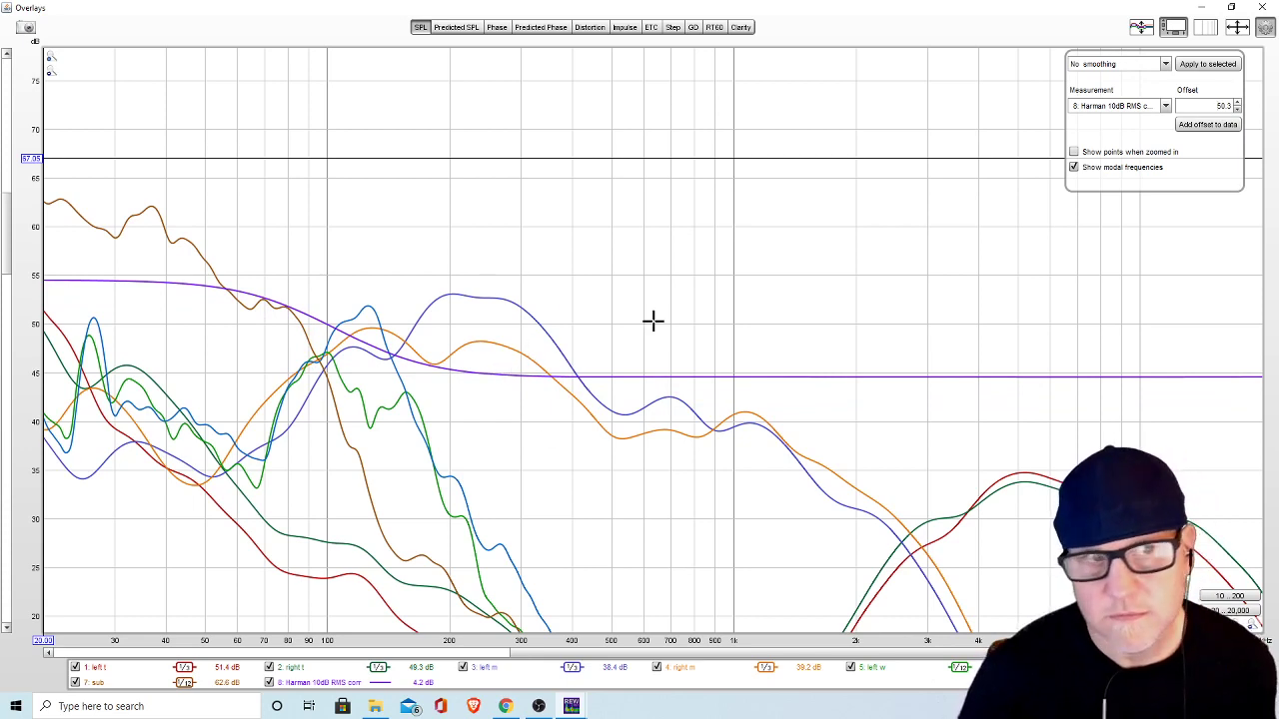
Hide the Overlays settings panel with the gear icon, keeping the 50.3 dB Harman overlay.
click(1264, 28)
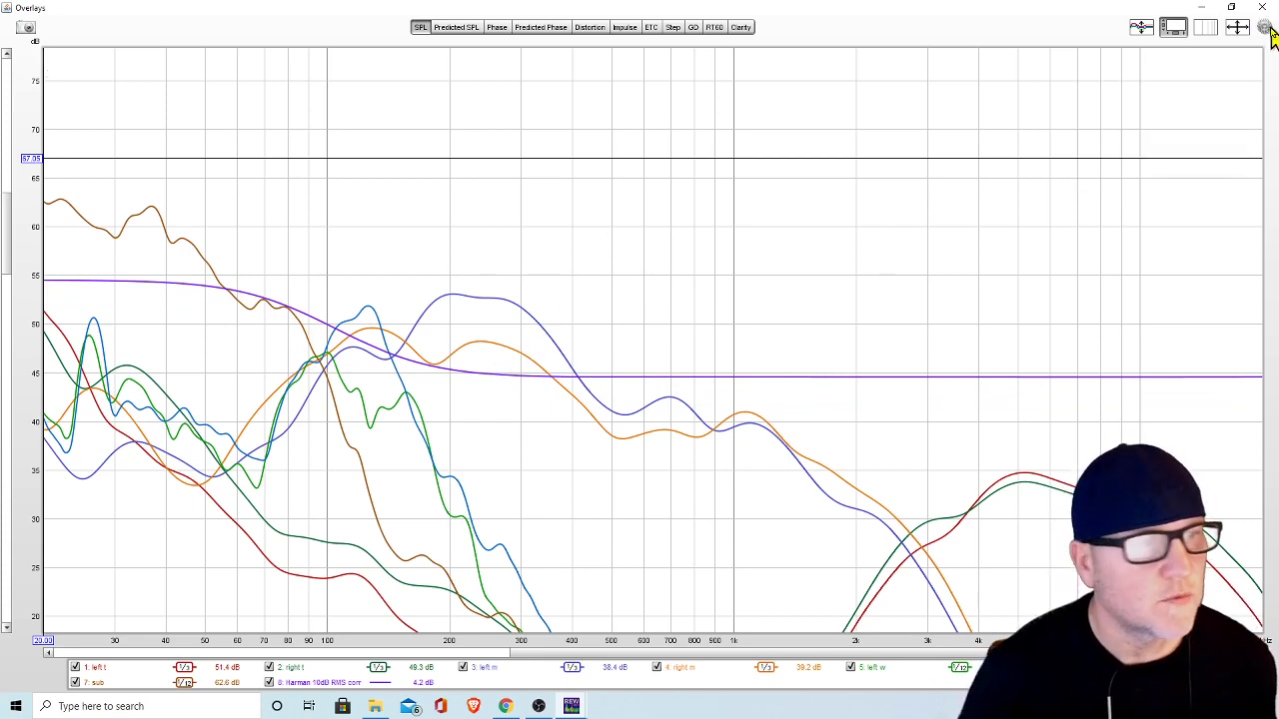